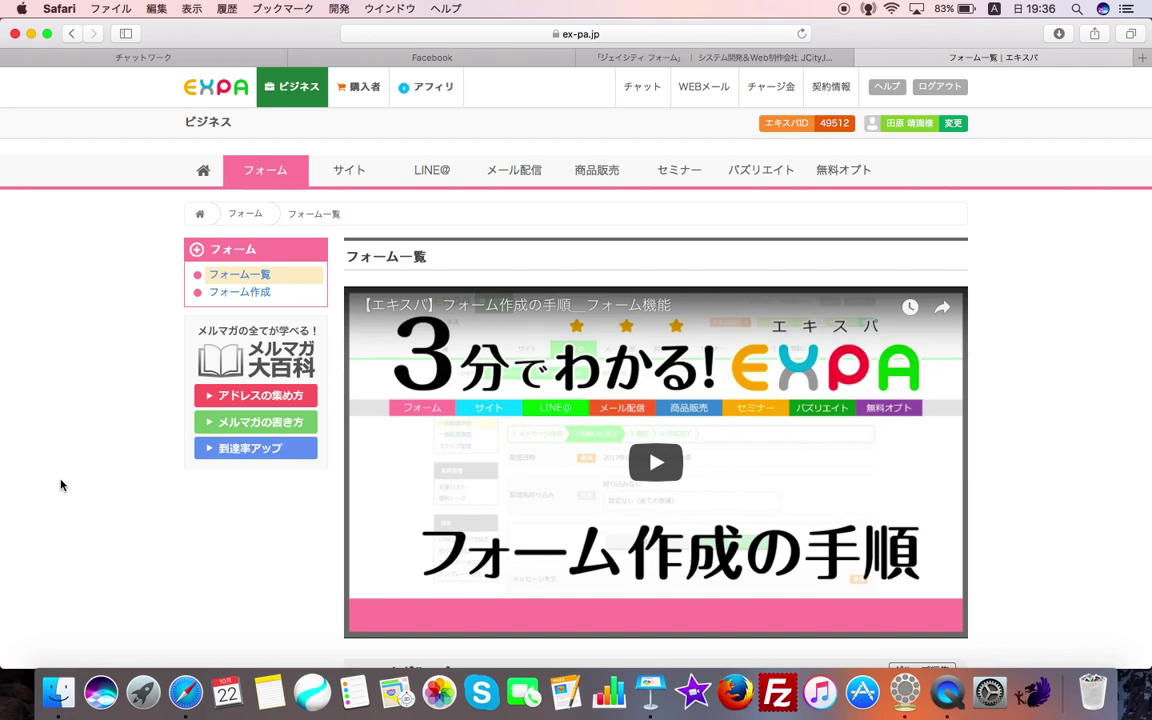
scroll(145, 355, down, 10)
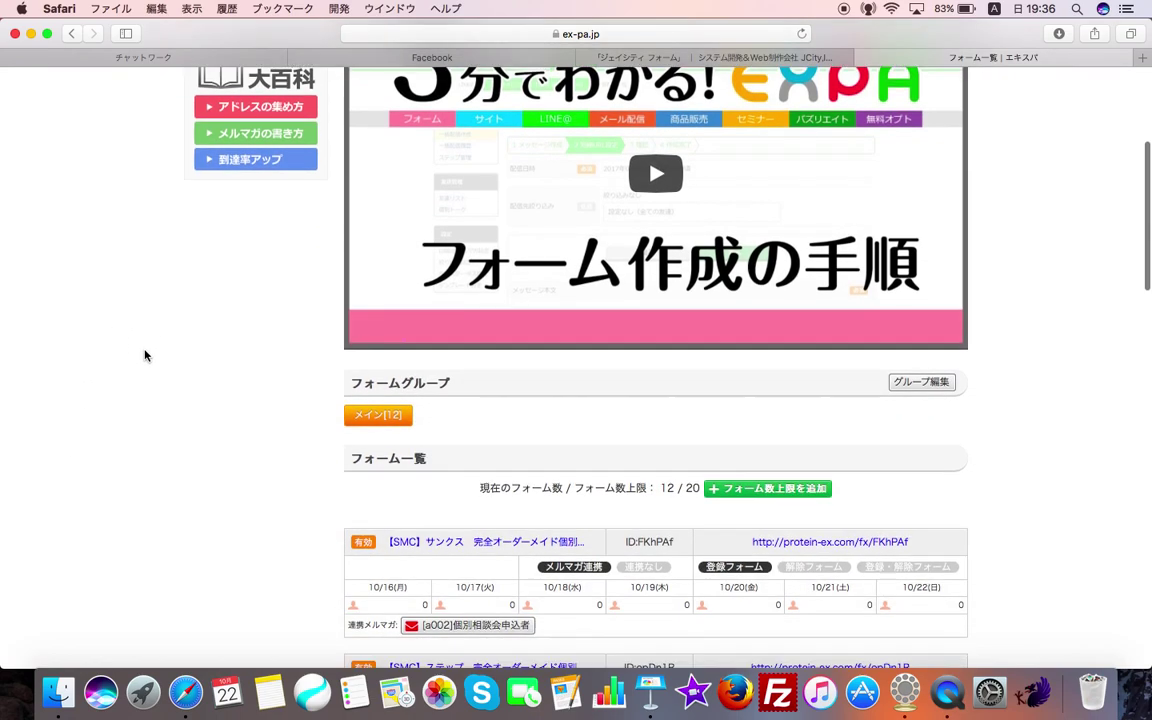
scroll(145, 355, up, 10)
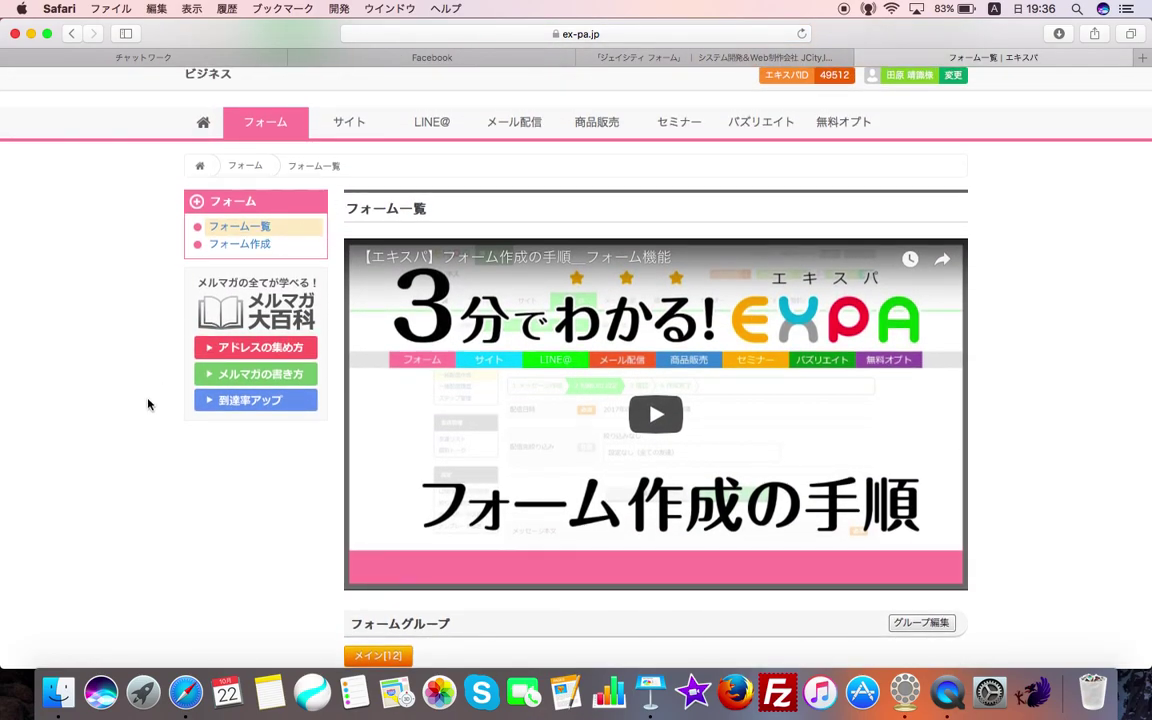
scroll(147, 404, down, 15)
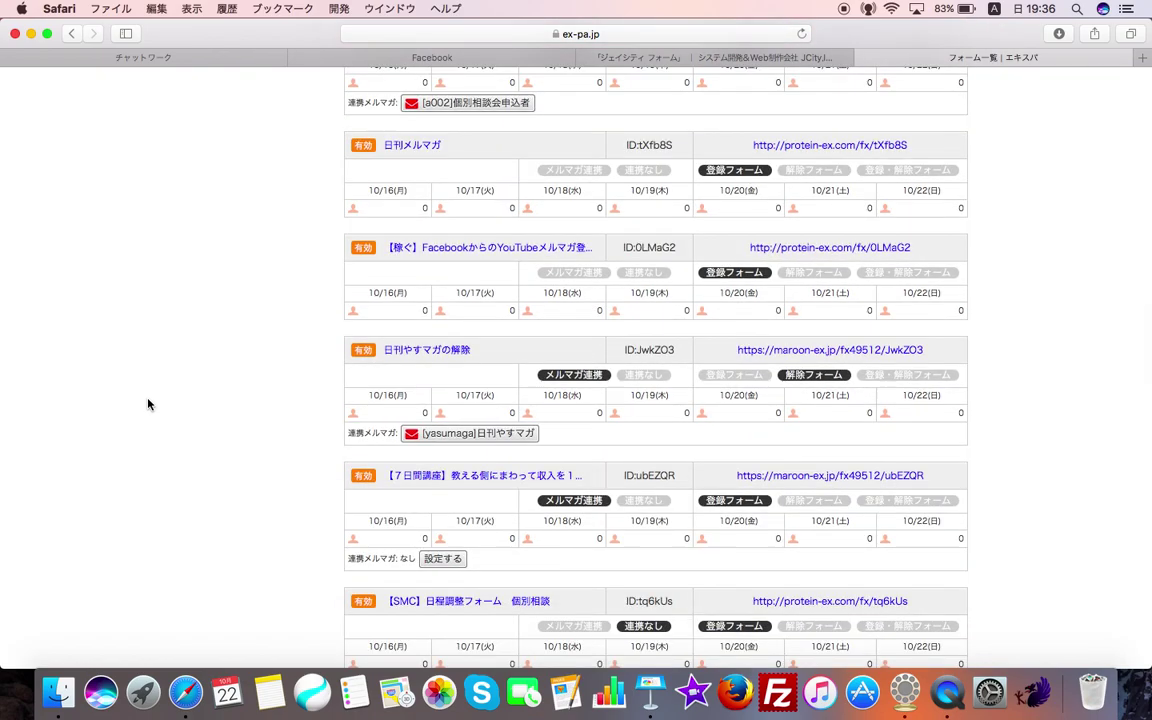
scroll(147, 404, up, 10)
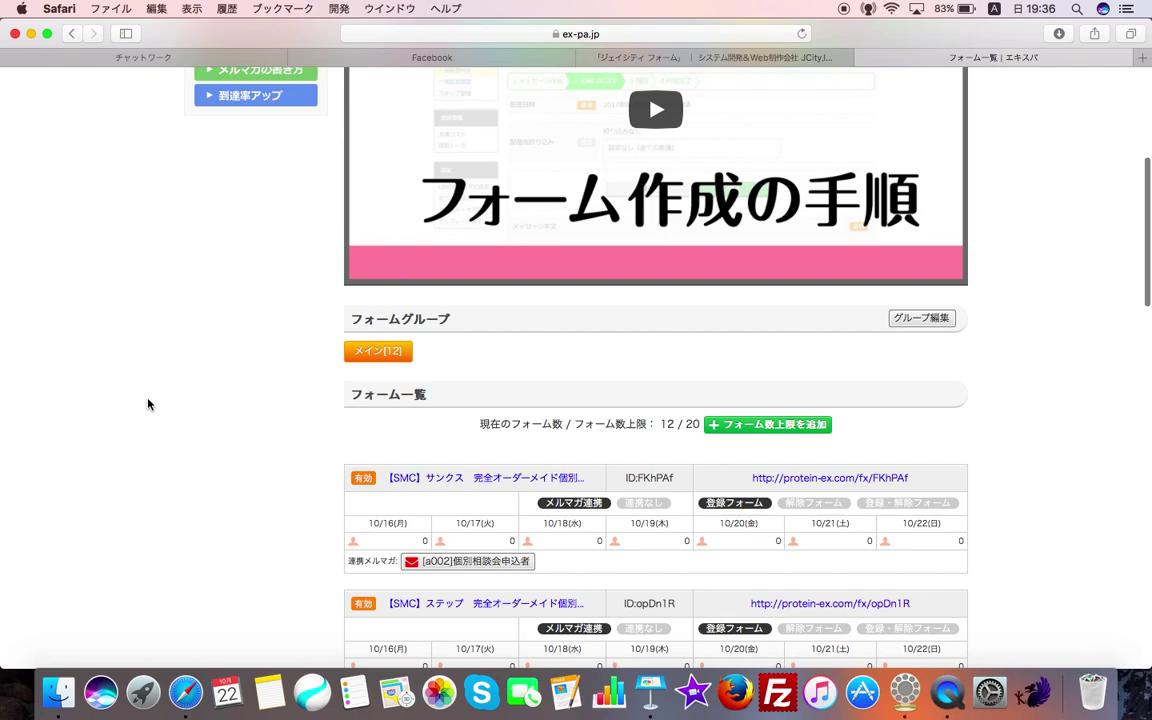
scroll(147, 404, down, 4)
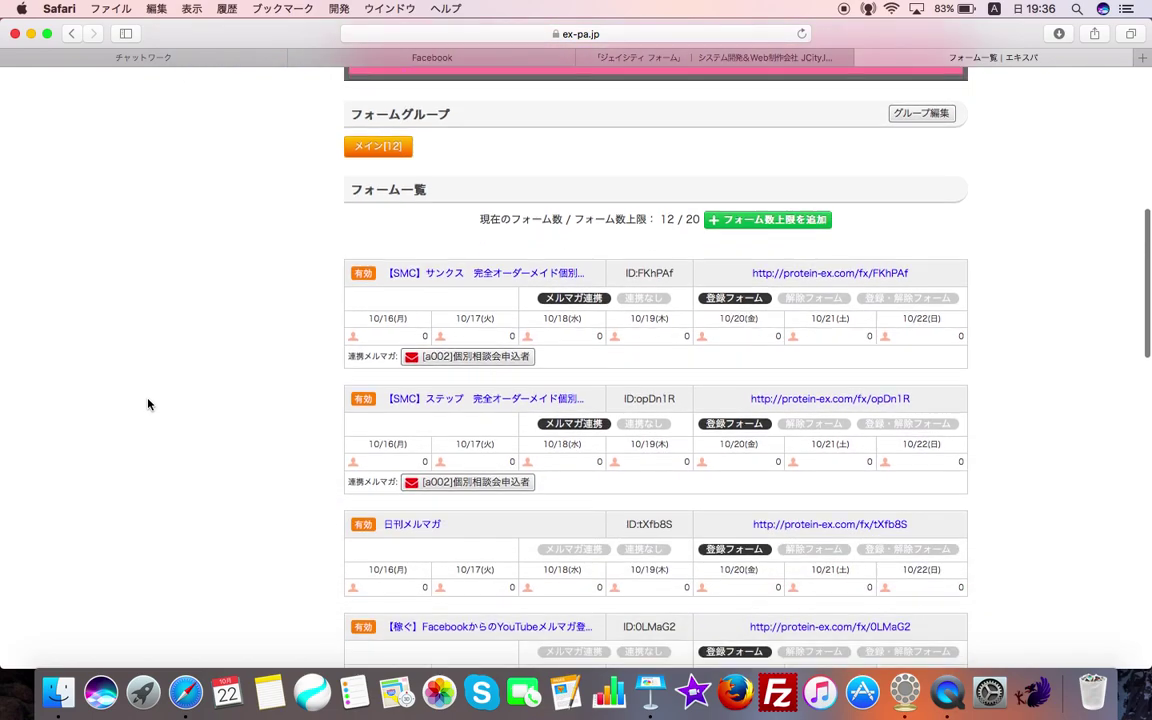
scroll(147, 404, up, 6)
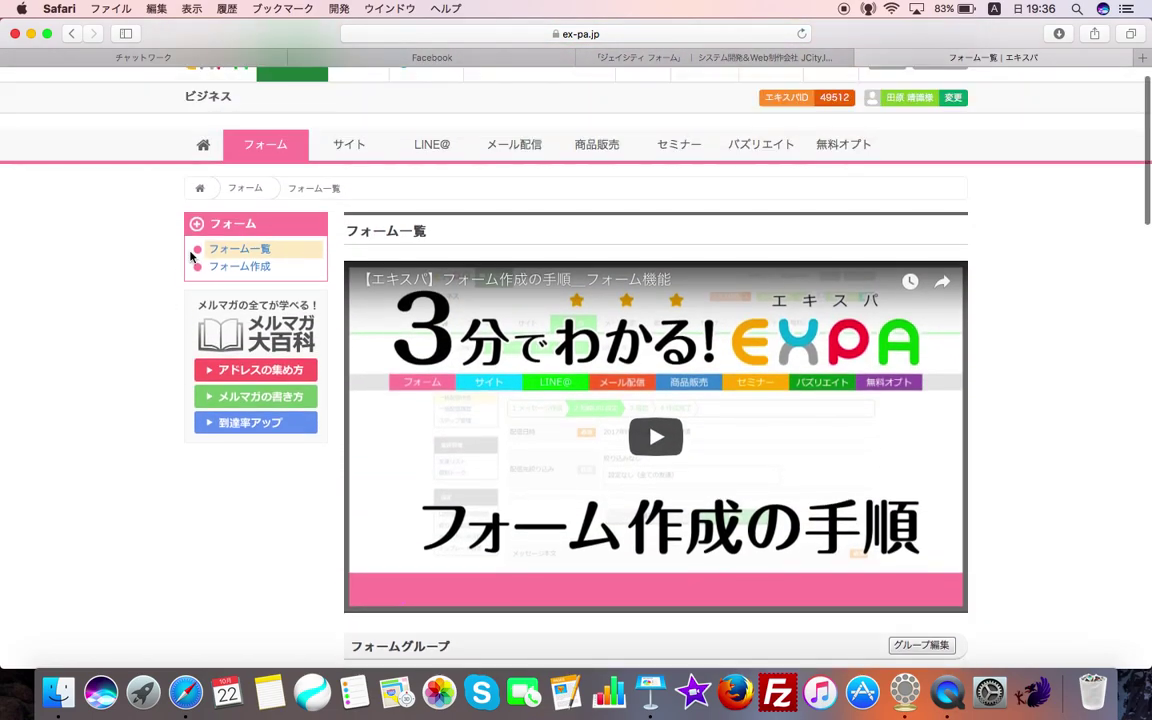
- Open the new-form creation page showing the registration form's e-mail and submit items
click(267, 272)
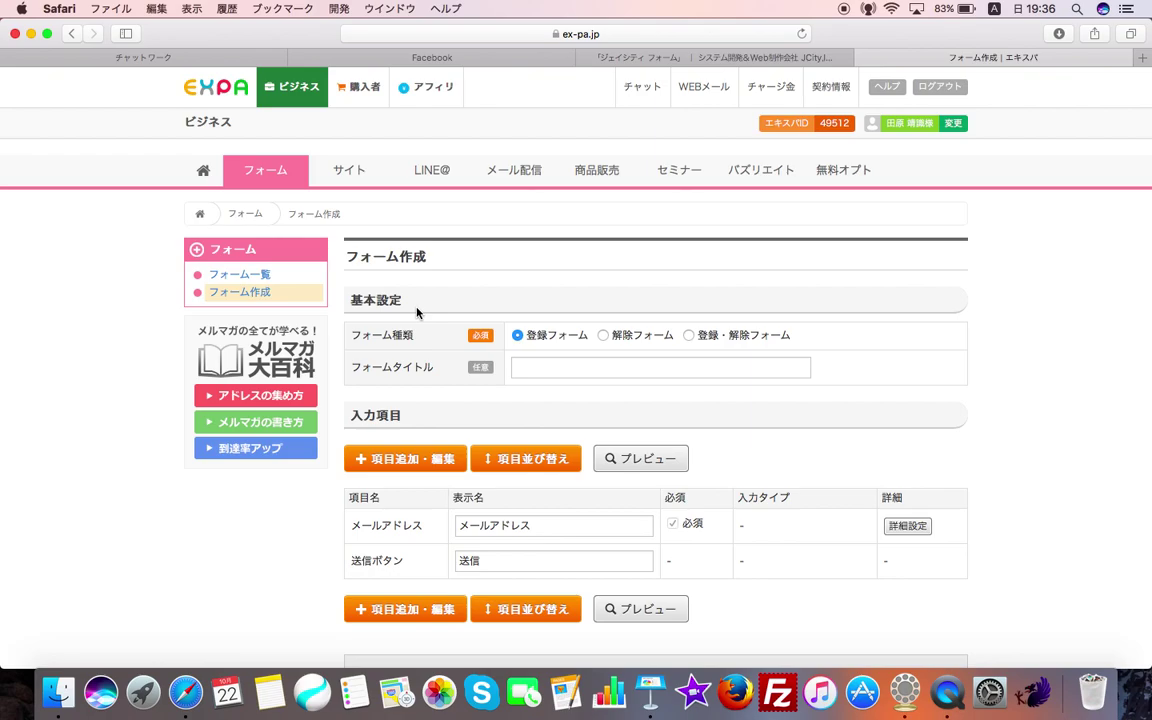
scroll(418, 313, down, 5)
scroll(574, 223, up, 1)
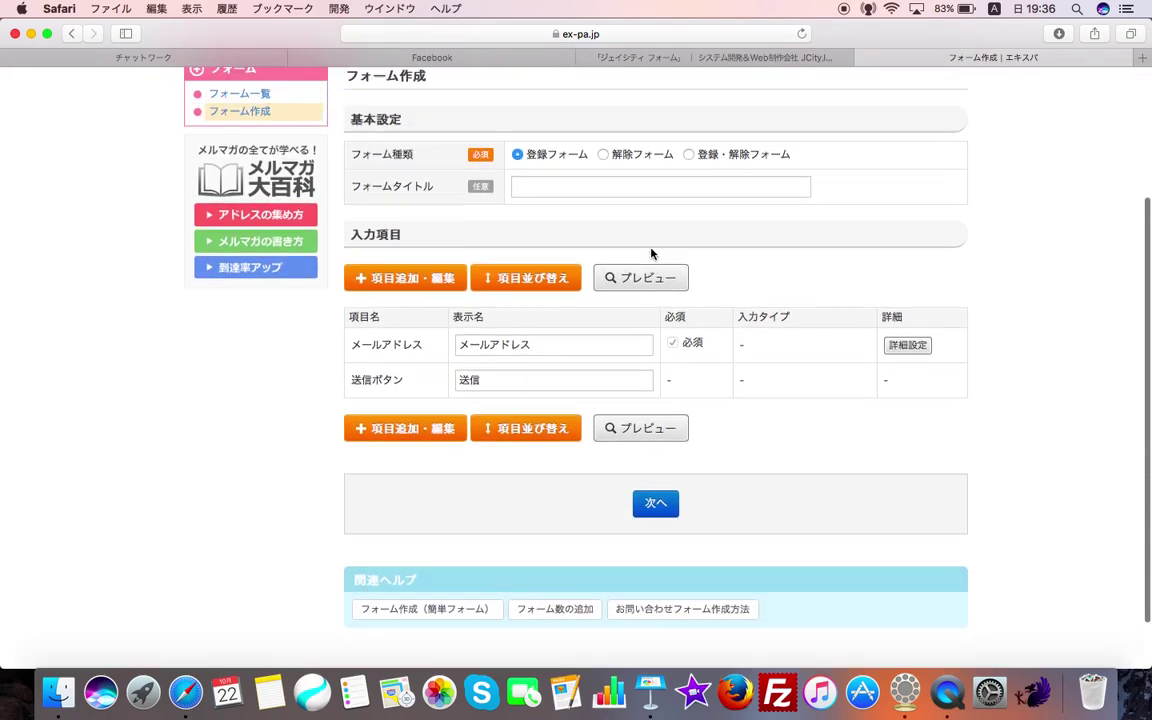
- Preview the registration form as visitors see it, then close the preview
click(655, 314)
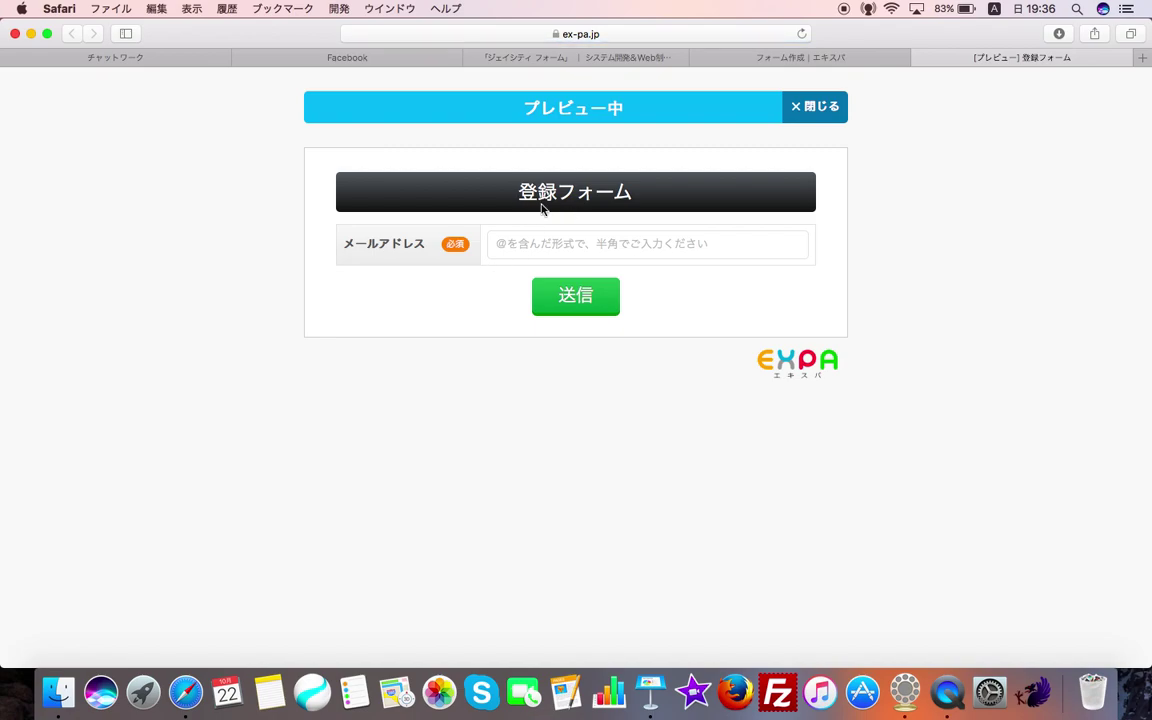
mouse_move(576, 312)
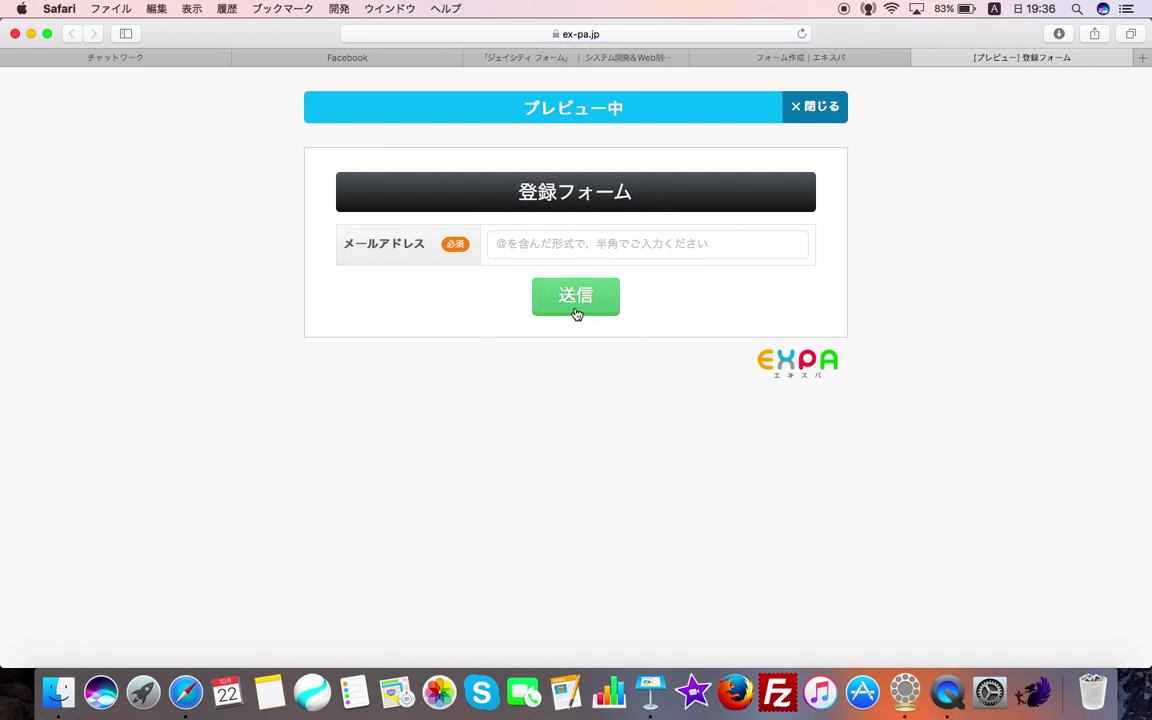
click(921, 58)
scroll(707, 347, up, 1)
scroll(707, 347, up, 3)
scroll(710, 345, down, 5)
scroll(707, 347, up, 4)
click(658, 334)
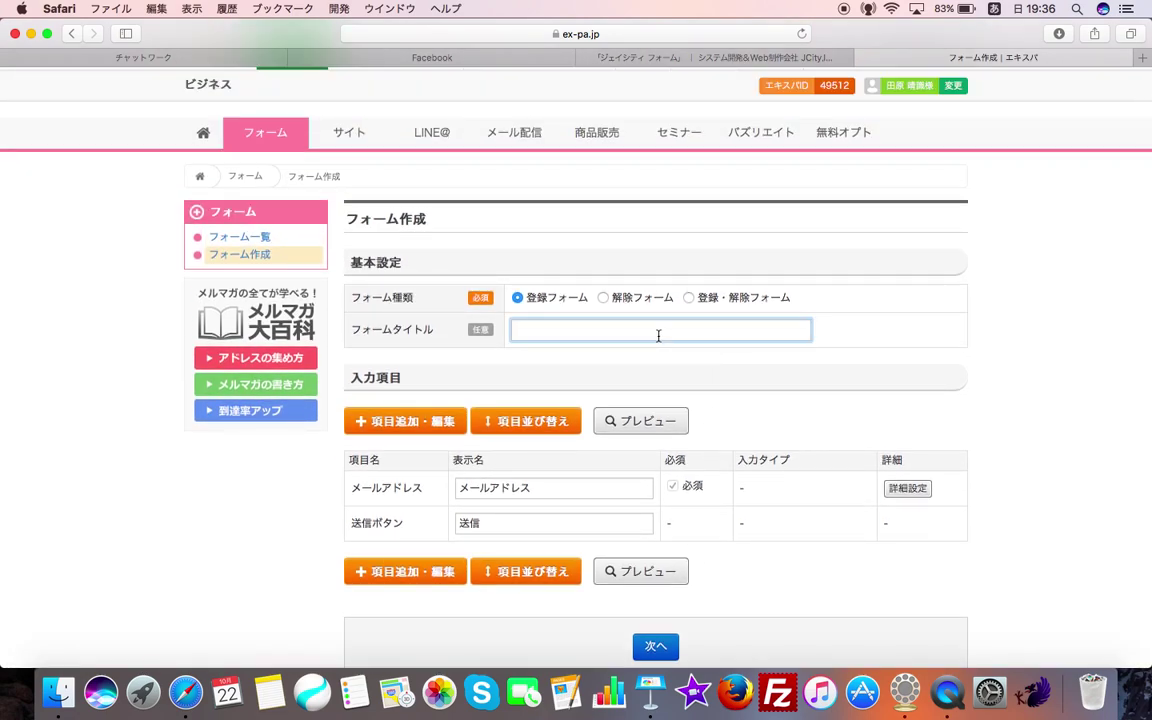
- Title the new registration form 見本登録 and confirm its creation with 作成する
text(見本)
key(Return)
text(登録)
key(Return)
key(Return)
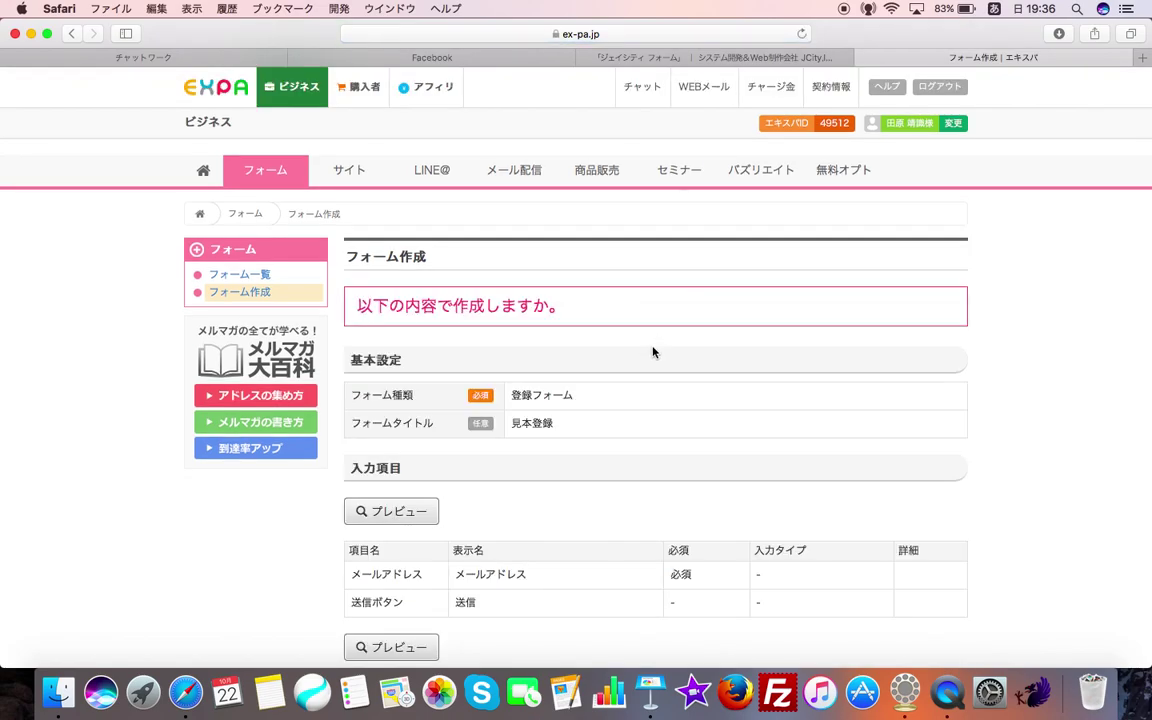
scroll(655, 347, down, 5)
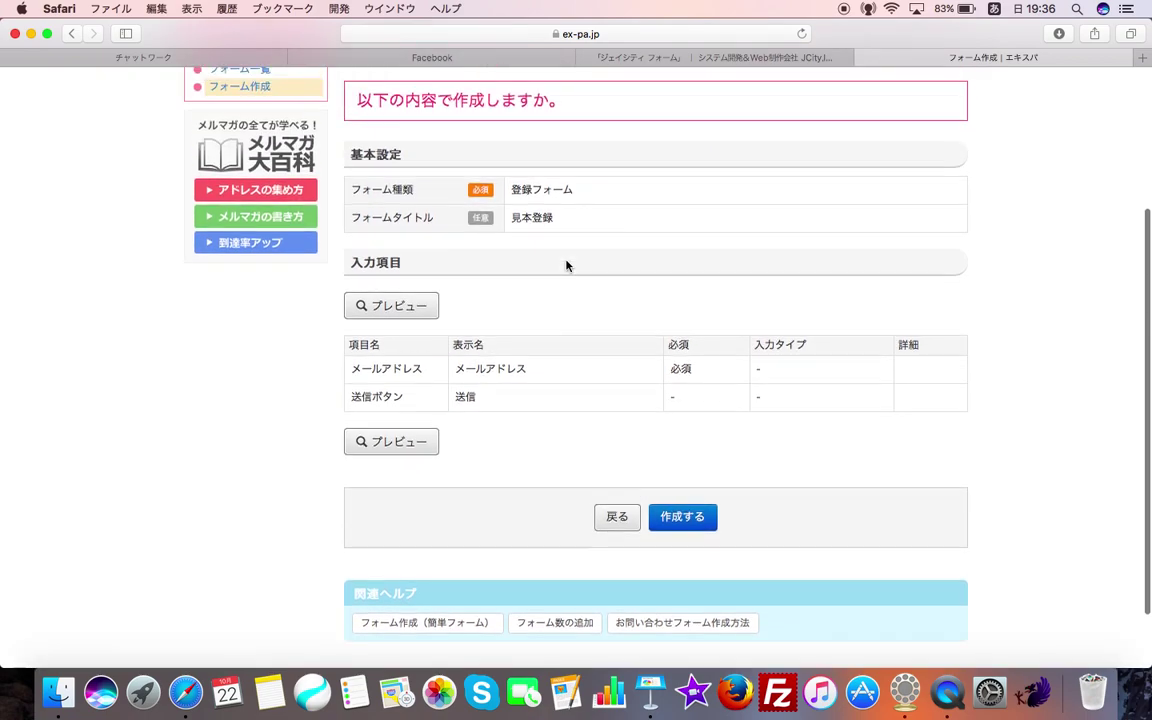
scroll(566, 265, up, 1)
click(684, 554)
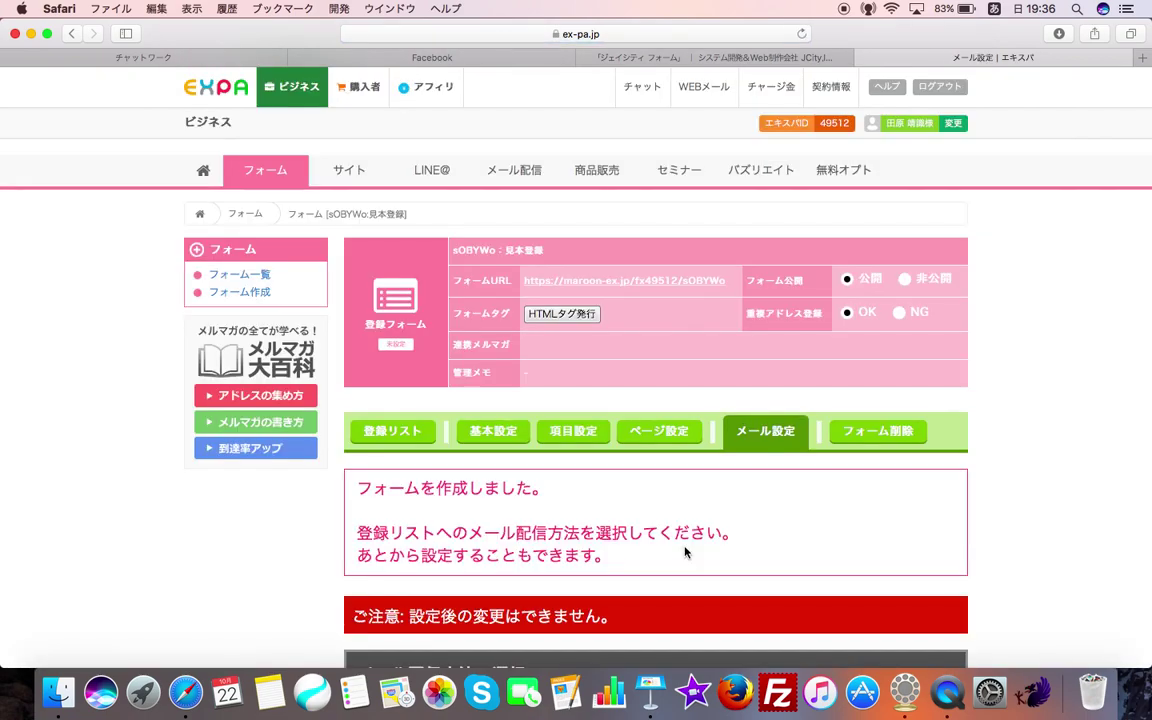
- Open the 基本設定 tab of the newly created 見本登録 form
scroll(684, 548, down, 5)
scroll(684, 548, up, 4)
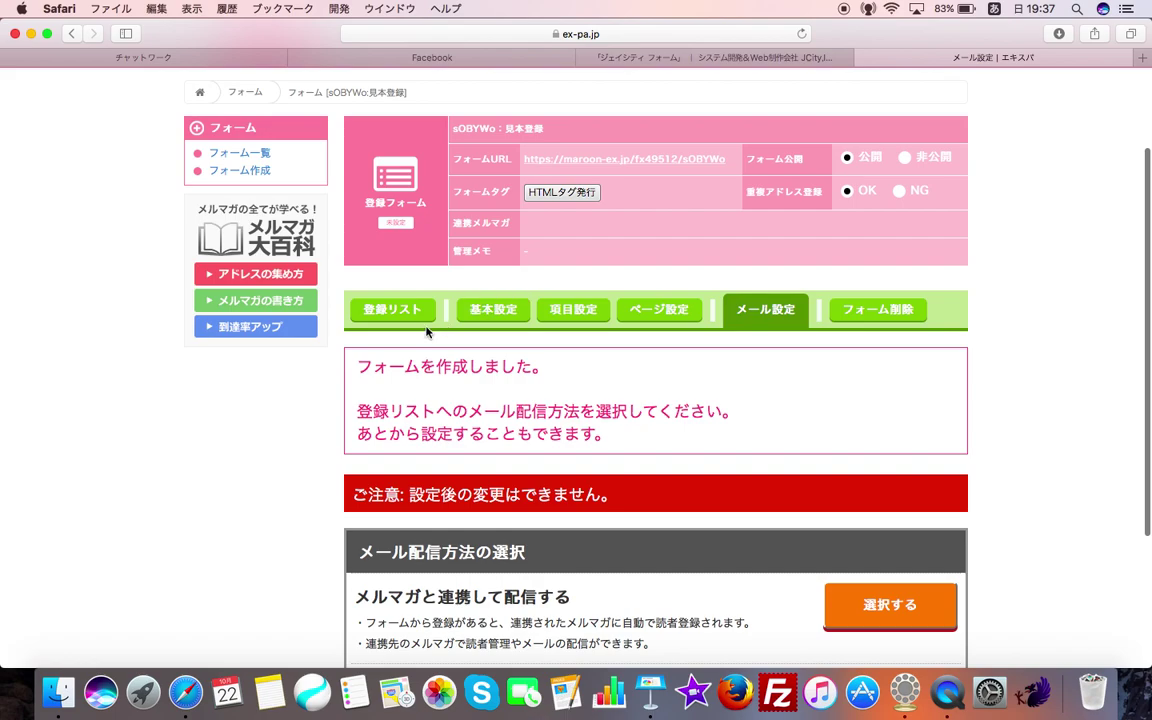
scroll(483, 333, up, 1)
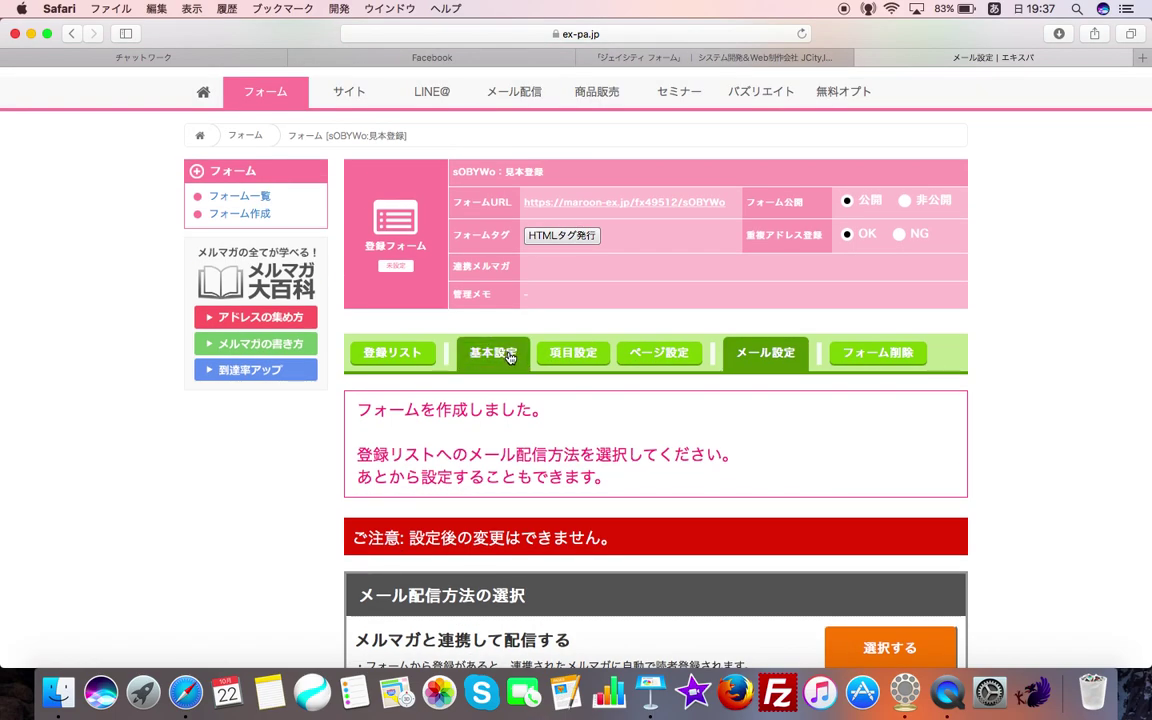
click(494, 361)
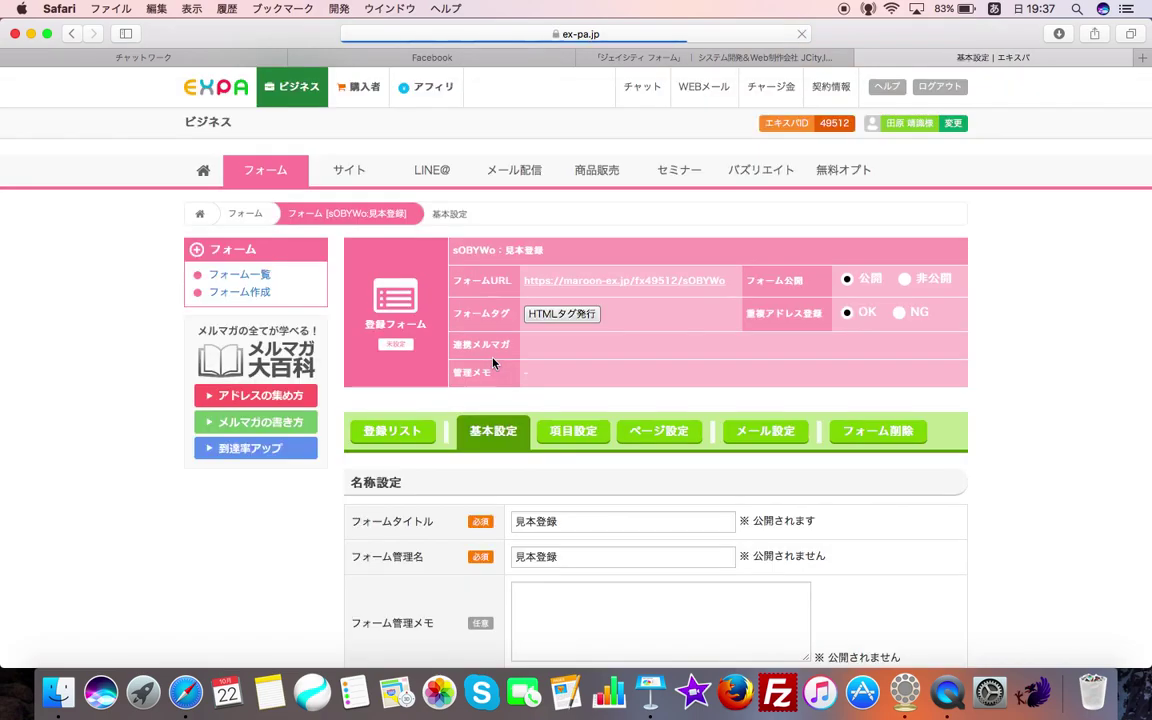
- Change the form title from 見本登録 to 見本メルマガ登録フォーム
scroll(275, 460, down, 7)
scroll(400, 260, down, 1)
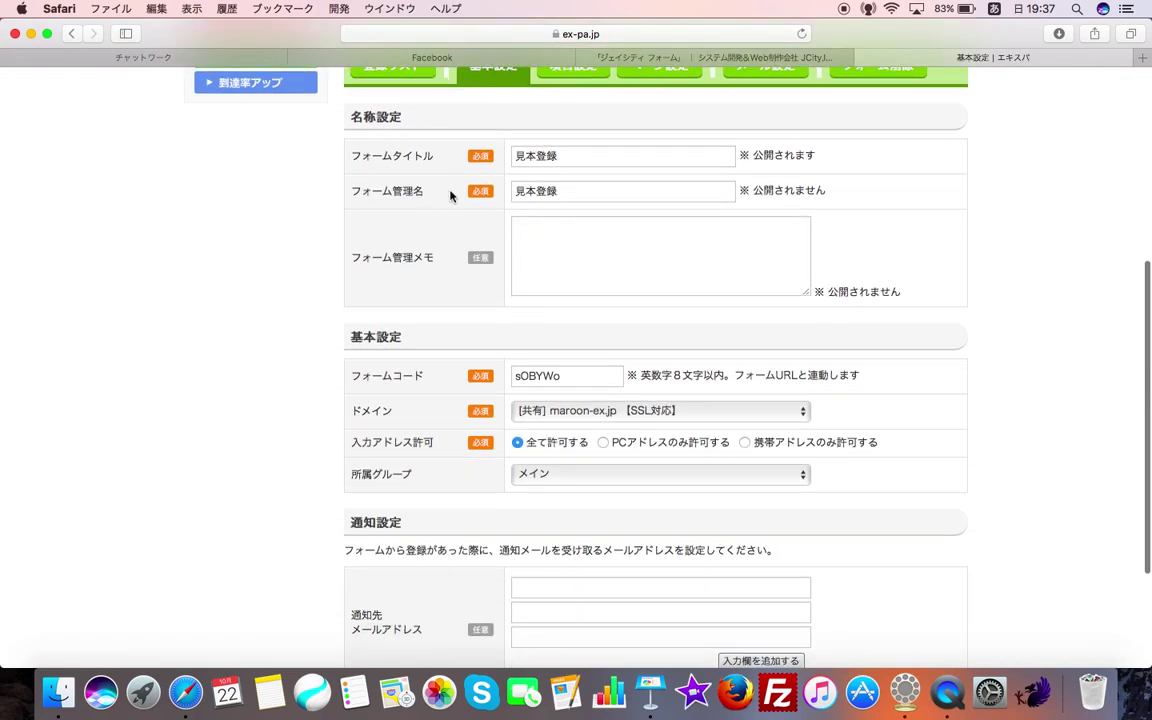
scroll(420, 185, up, 1)
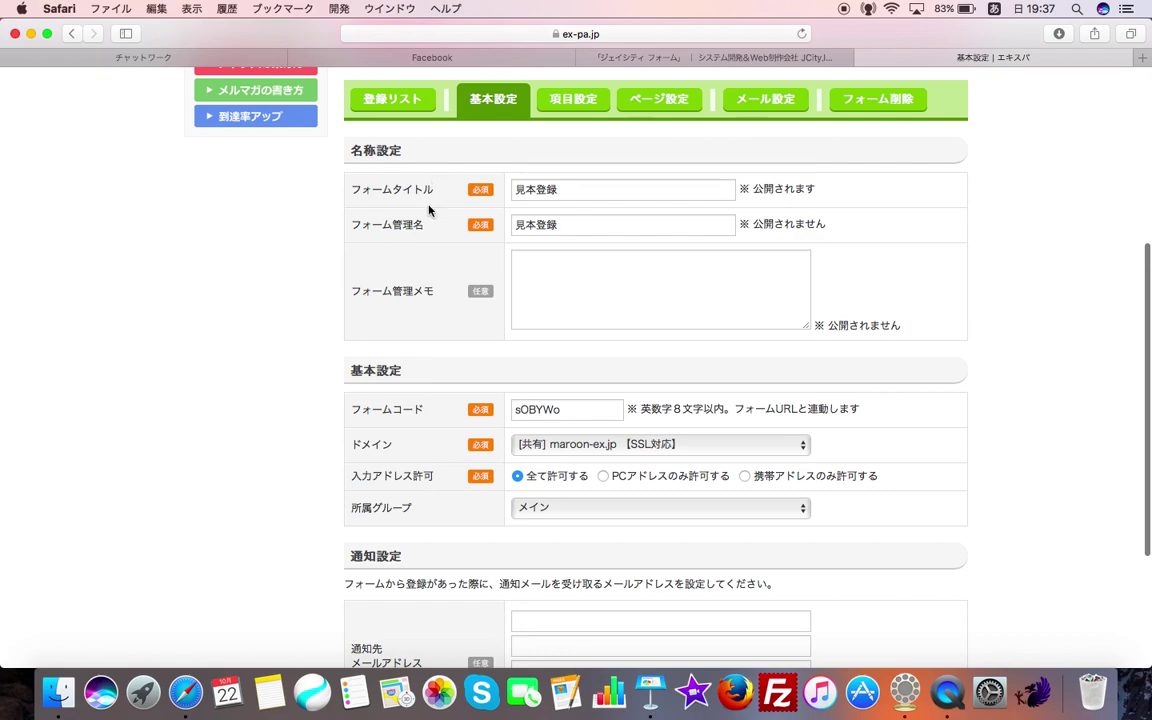
click(571, 188)
scroll(573, 193, down, 5)
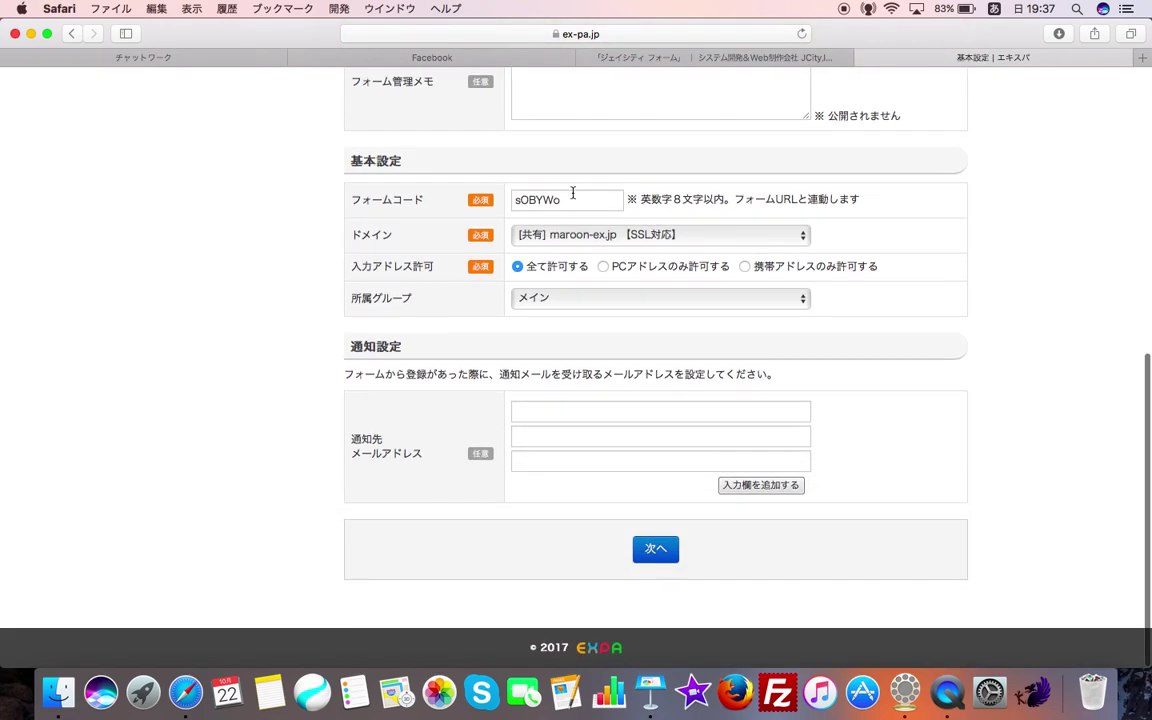
scroll(573, 193, up, 4)
key(Left)
key(Left)
text(meruna)
key(Tab)
key(Return)
text(fo-mu)
key(Return)
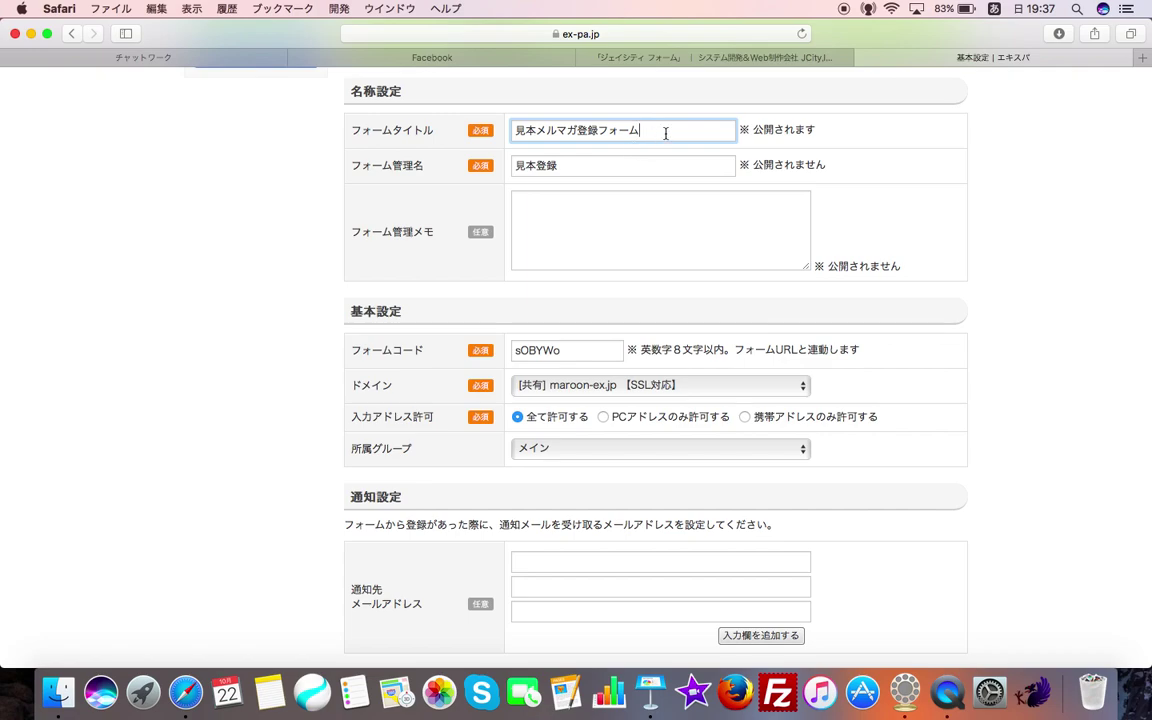
- Enter a notification e-mail address and save the basic settings with 変更する
scroll(418, 372, down, 3)
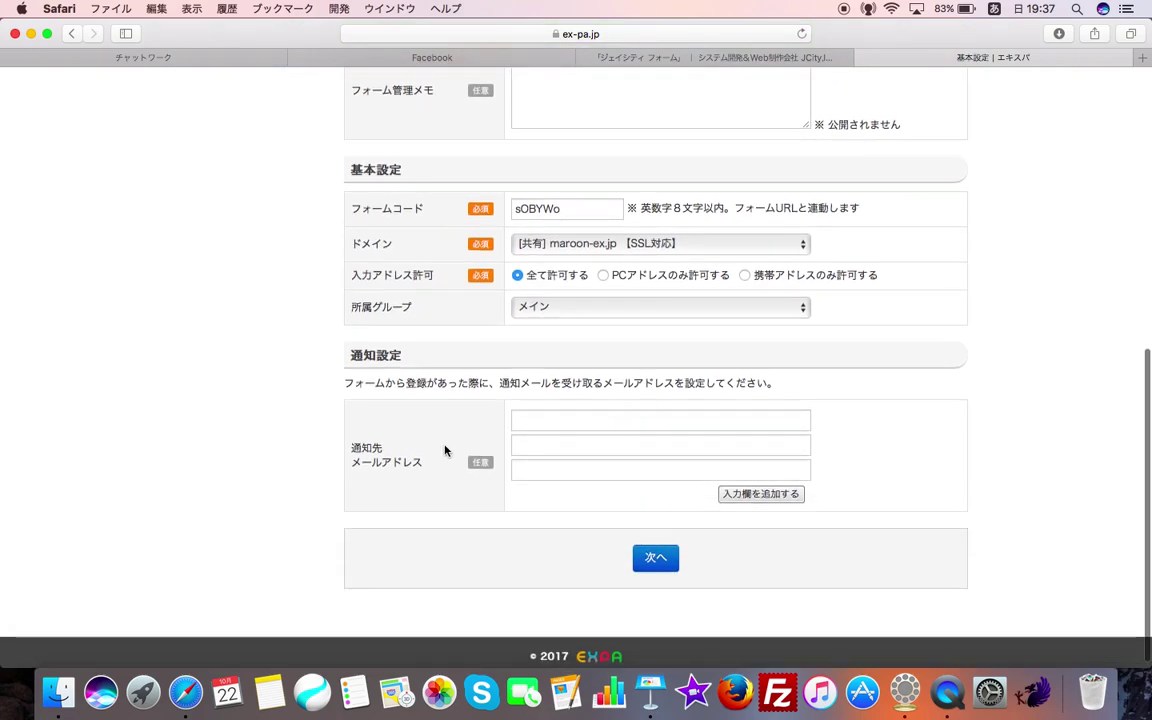
click(520, 420)
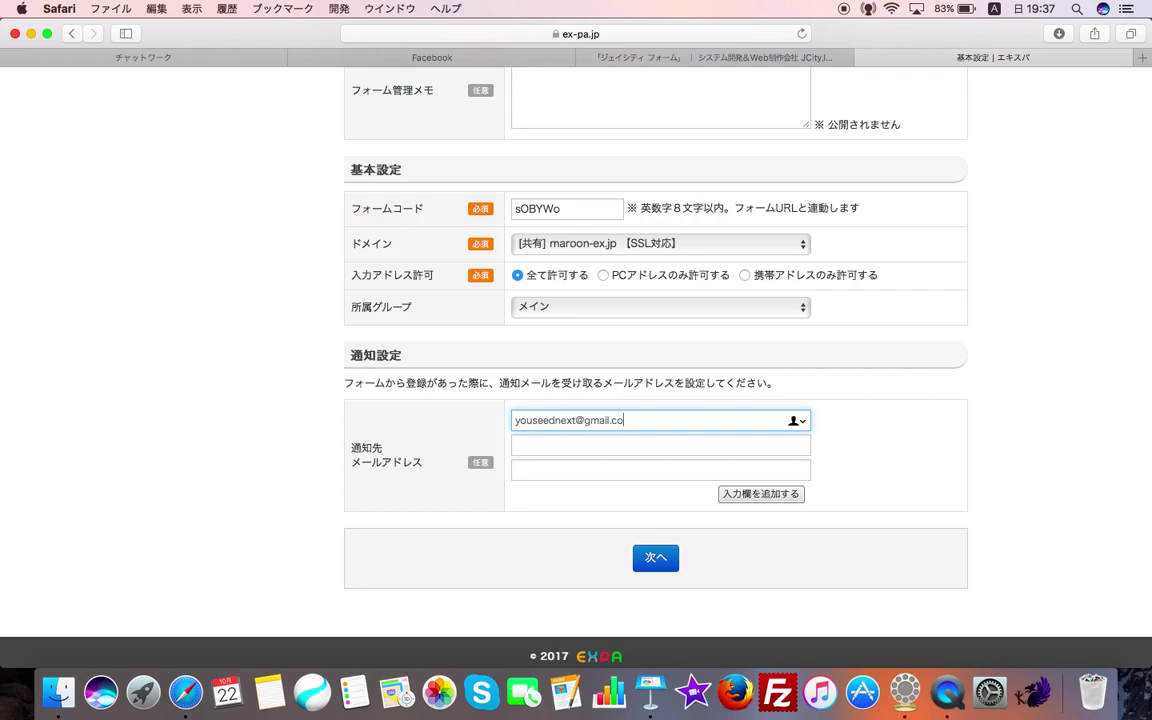
click(664, 566)
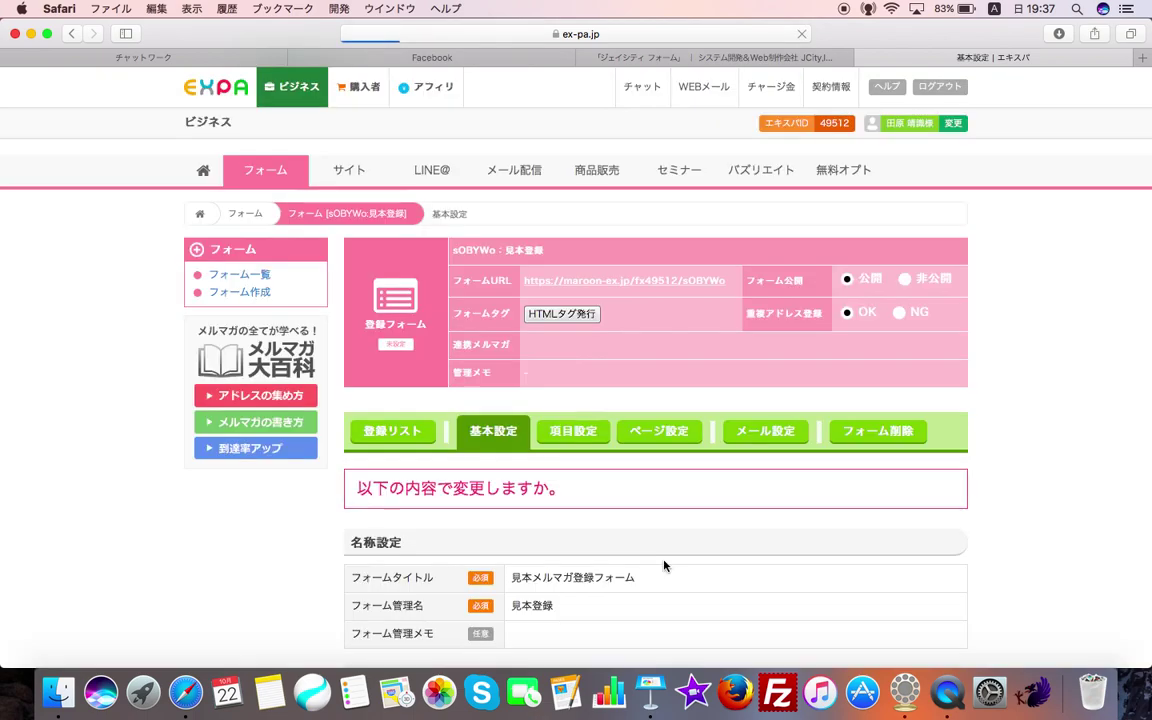
scroll(663, 561, down, 5)
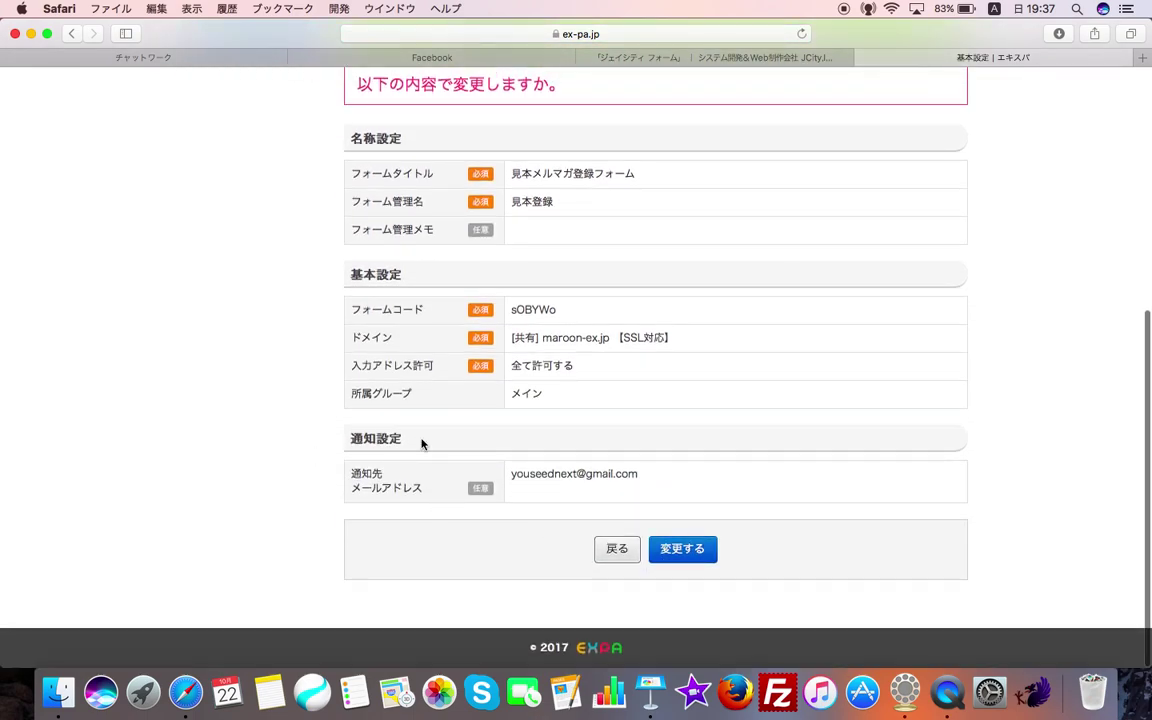
click(677, 556)
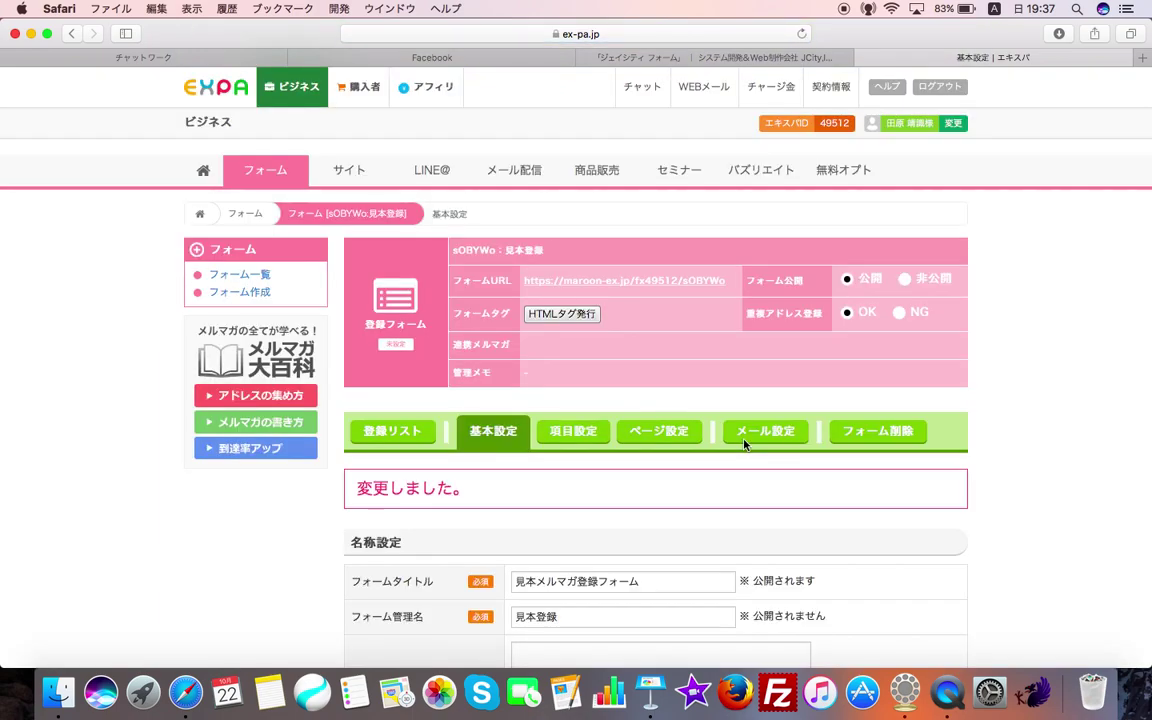
scroll(744, 444, down, 10)
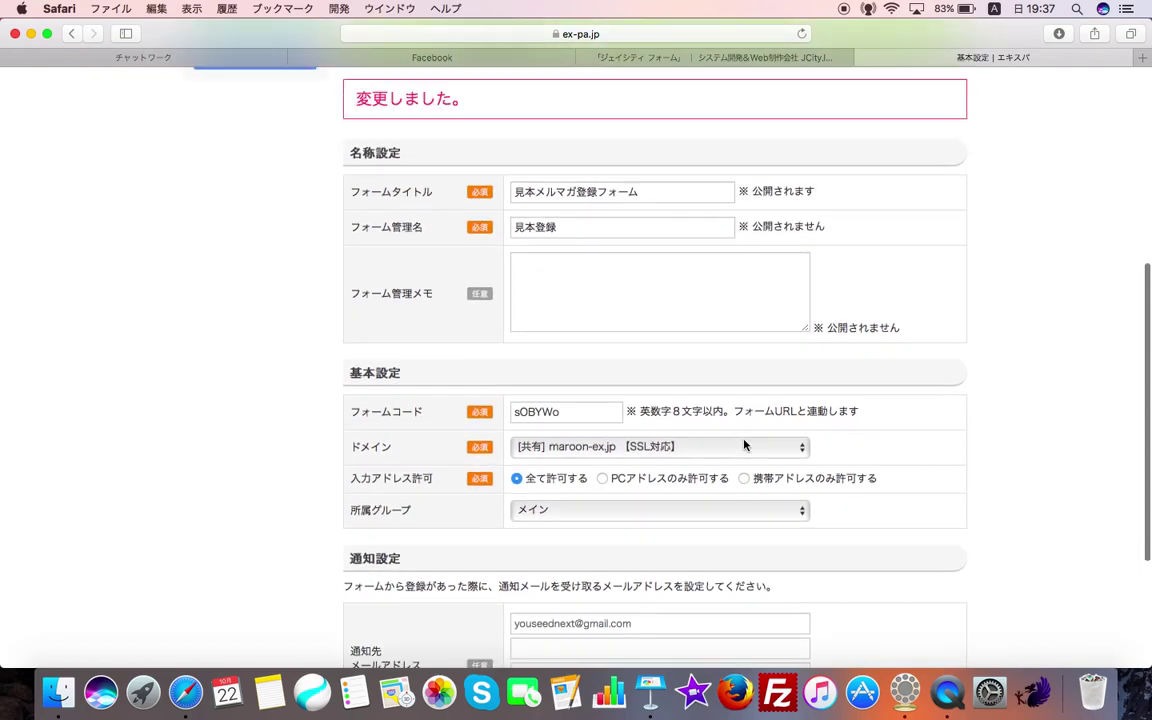
scroll(744, 444, up, 4)
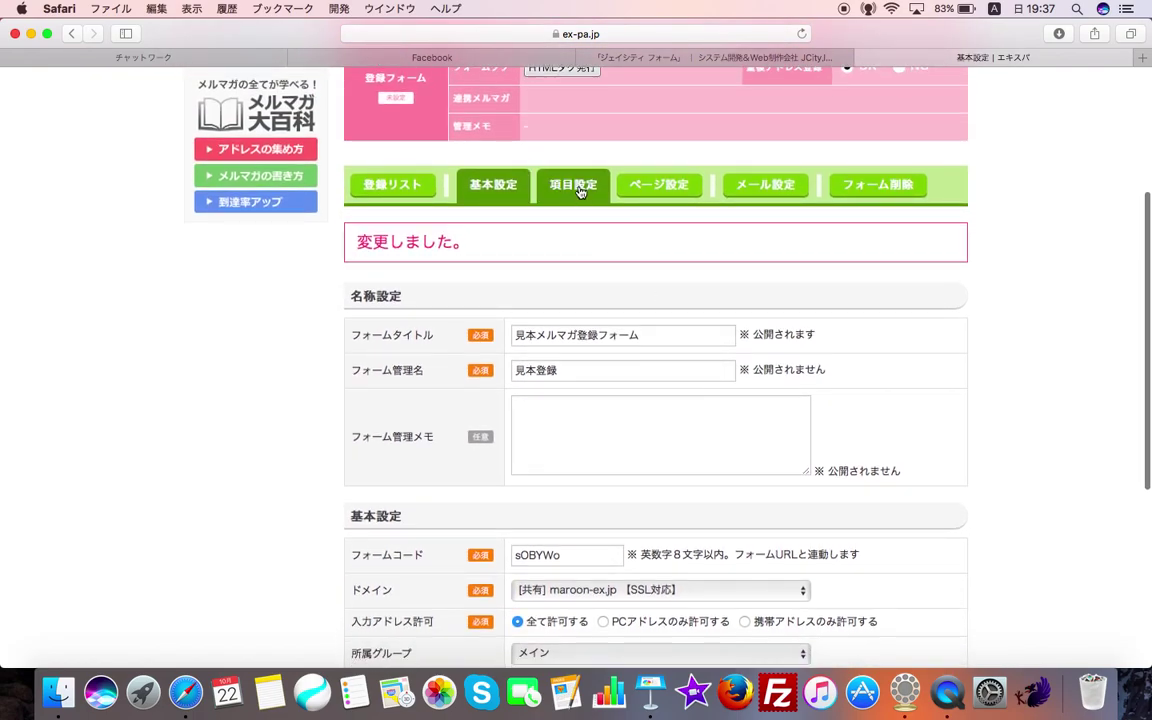
- Limit the form's input items to the e-mail field, unchecking surname, company and phone
click(579, 192)
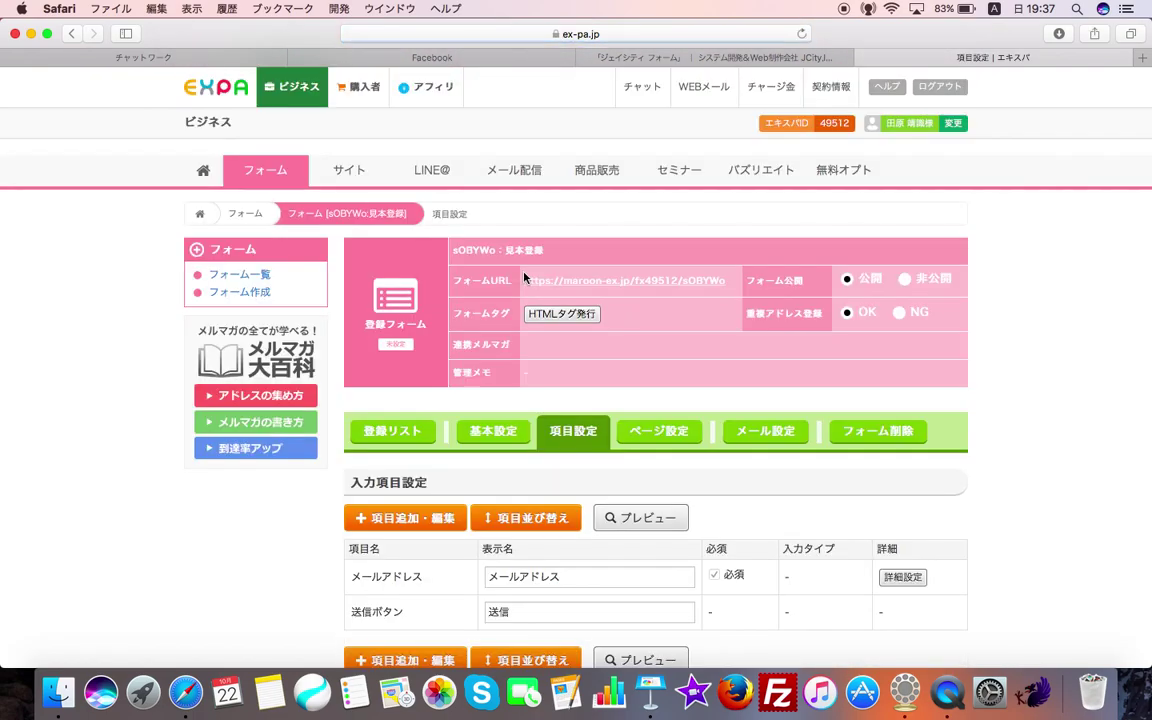
scroll(524, 277, down, 1)
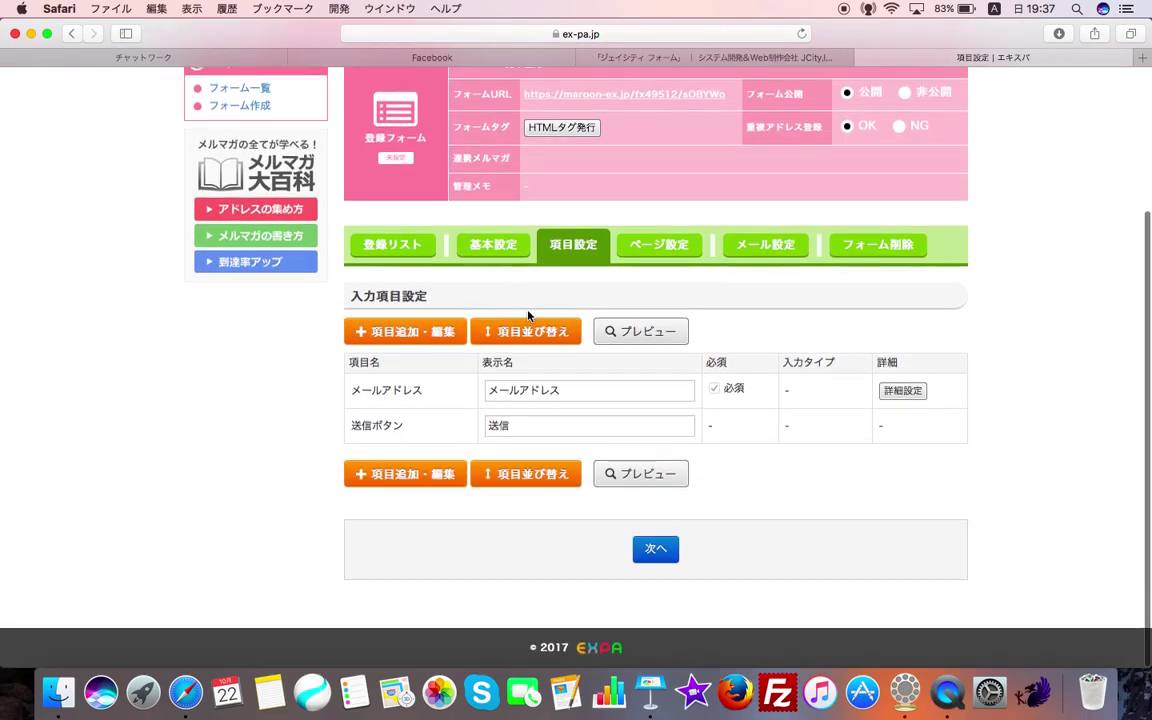
click(433, 345)
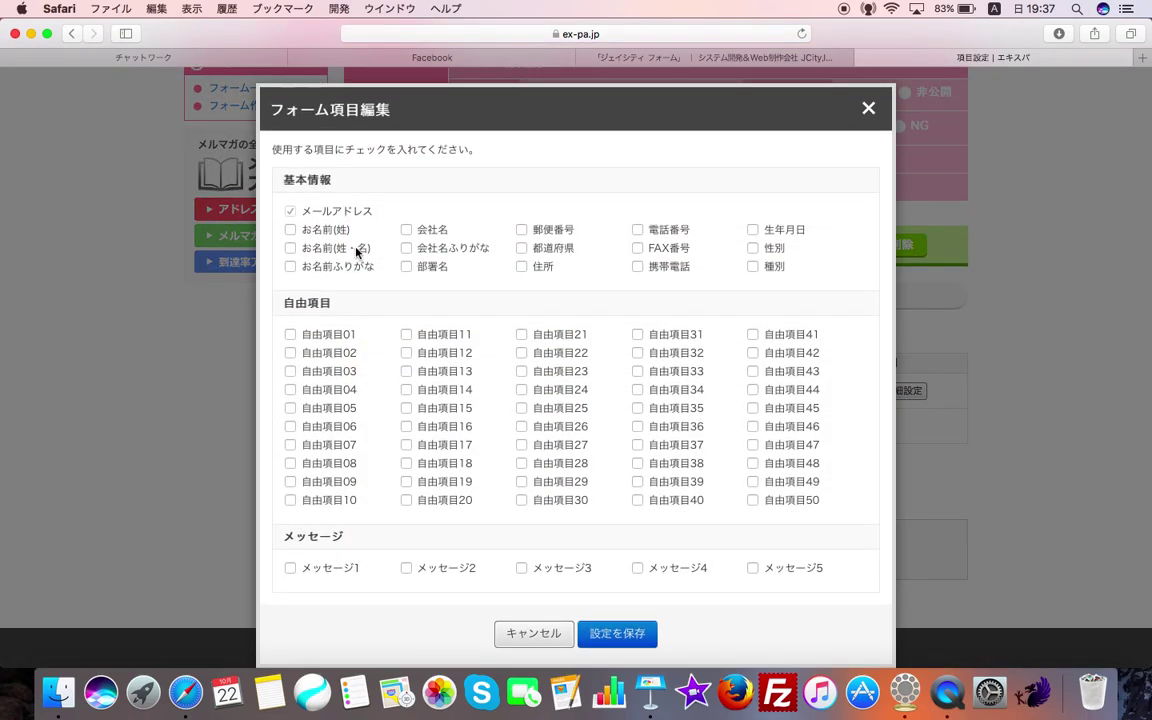
click(421, 234)
click(660, 234)
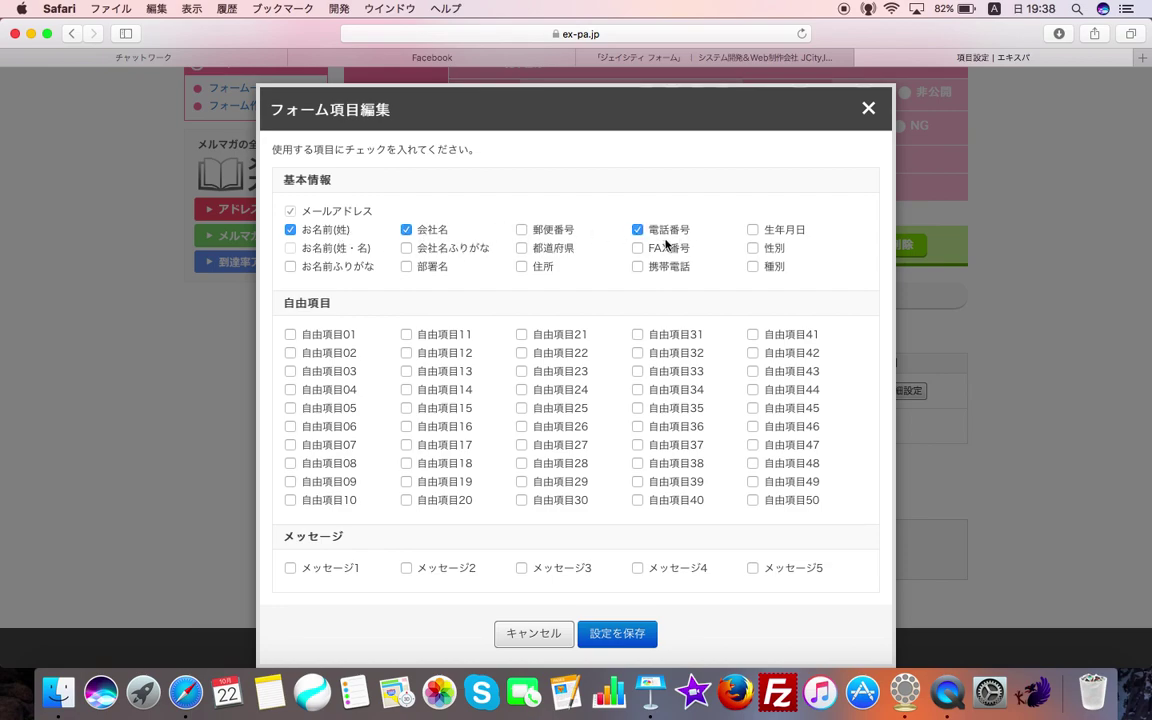
click(657, 233)
click(421, 231)
click(317, 236)
scroll(586, 545, down, 1)
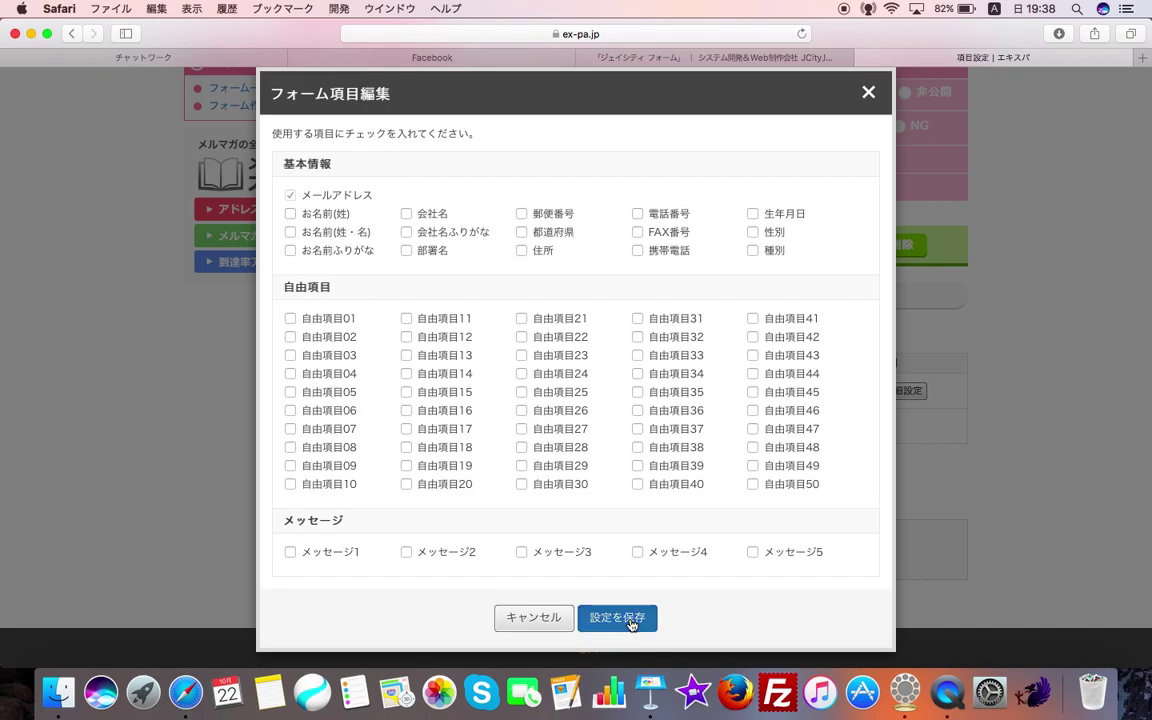
click(617, 618)
- Review the e-mail field's display name and apply the item changes (変更しました)
click(575, 393)
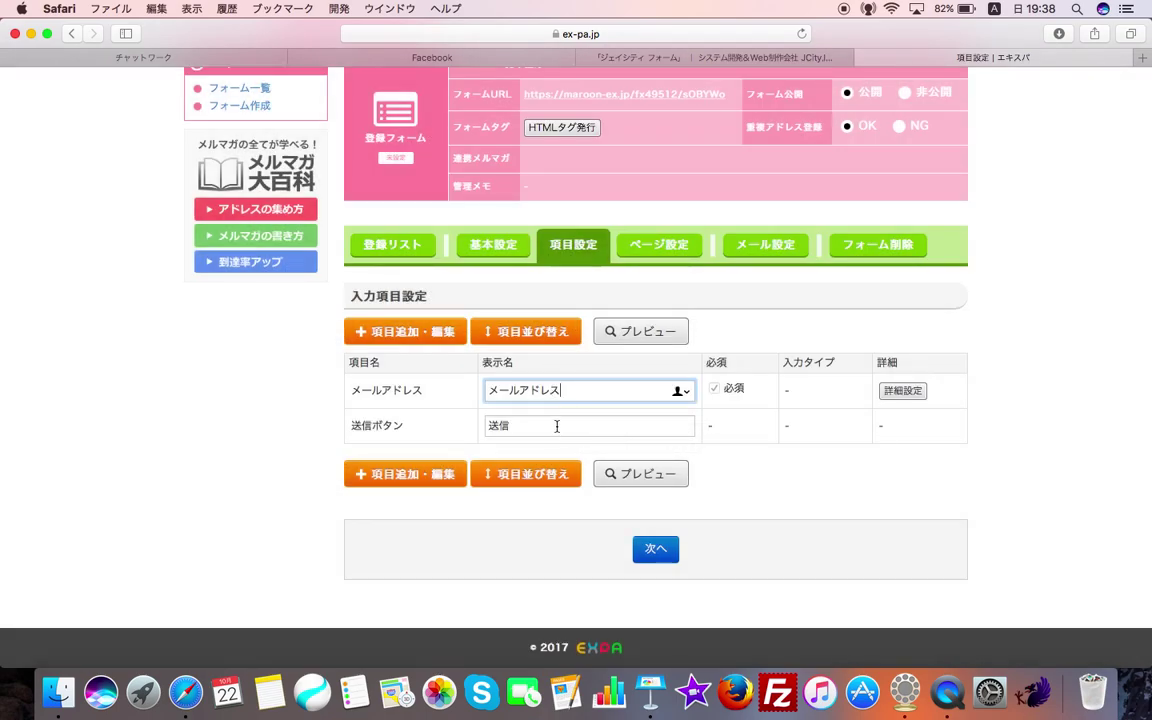
click(665, 556)
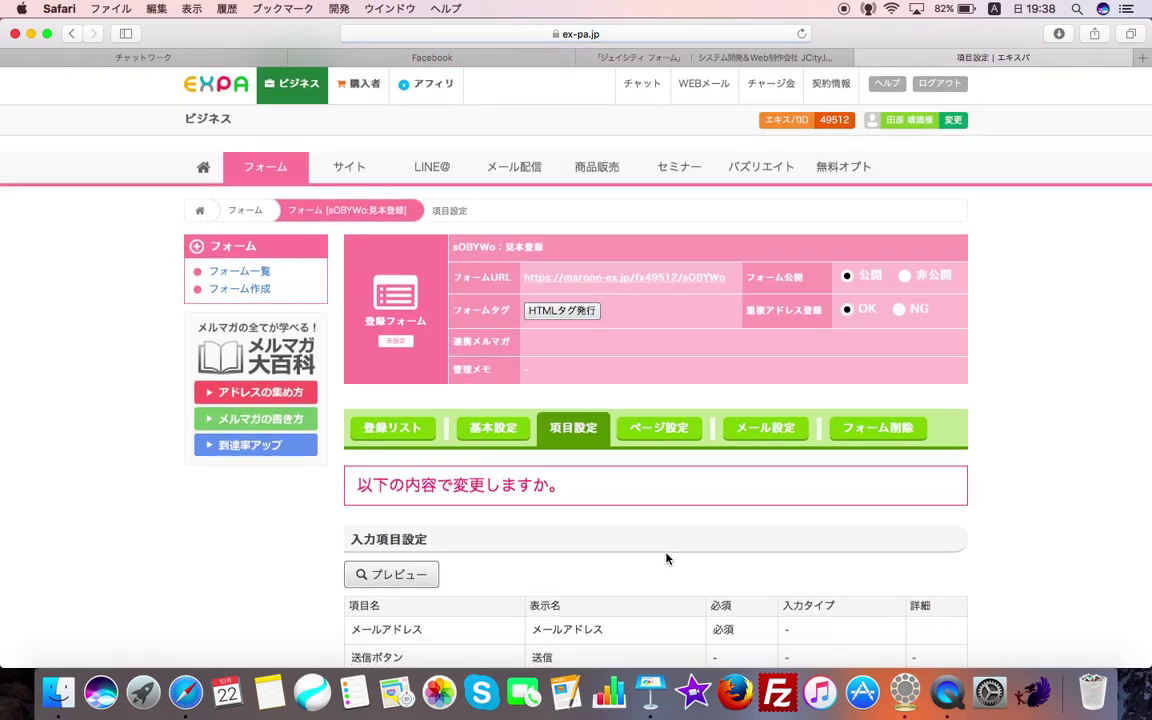
scroll(666, 556, down, 5)
click(684, 547)
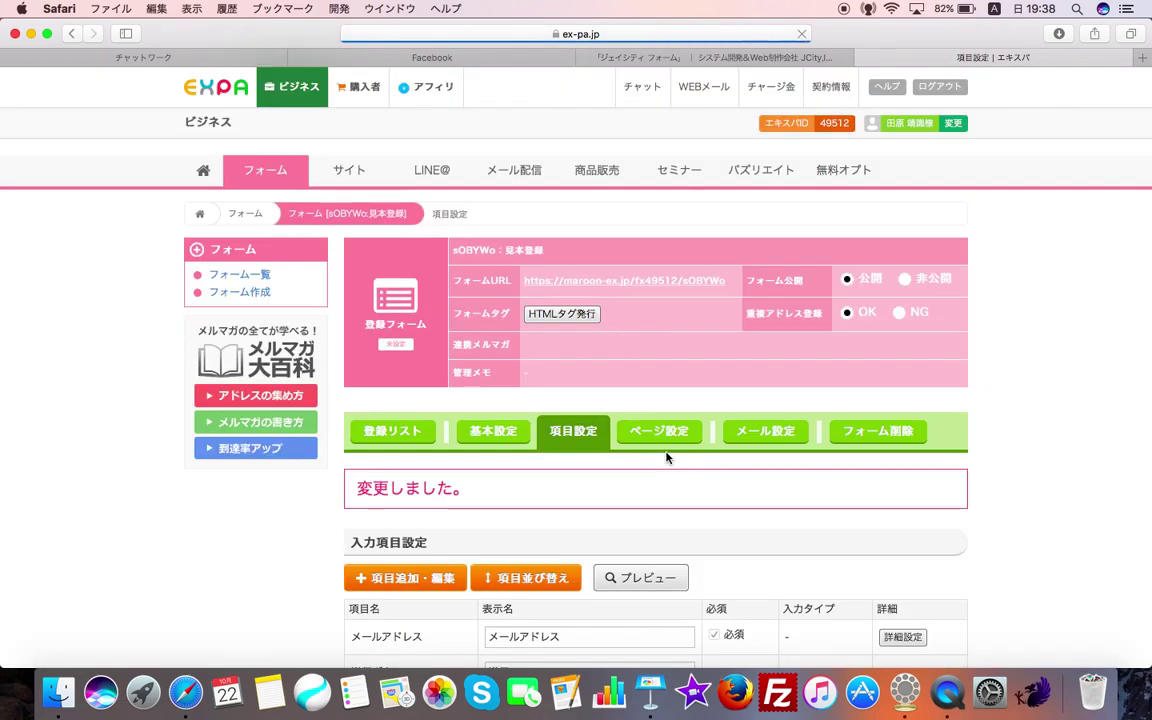
scroll(666, 457, down, 1)
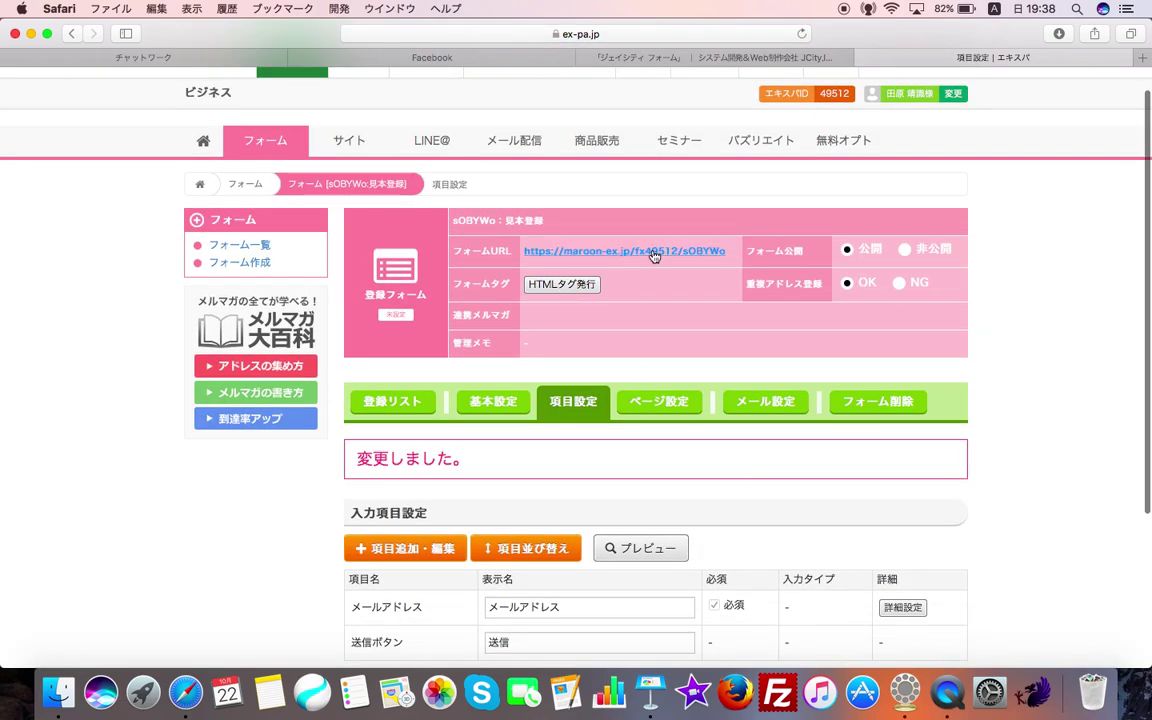
- Open the live 見本メルマガ登録フォーム via its フォームURL in a new tab, then return to settings
click(652, 255)
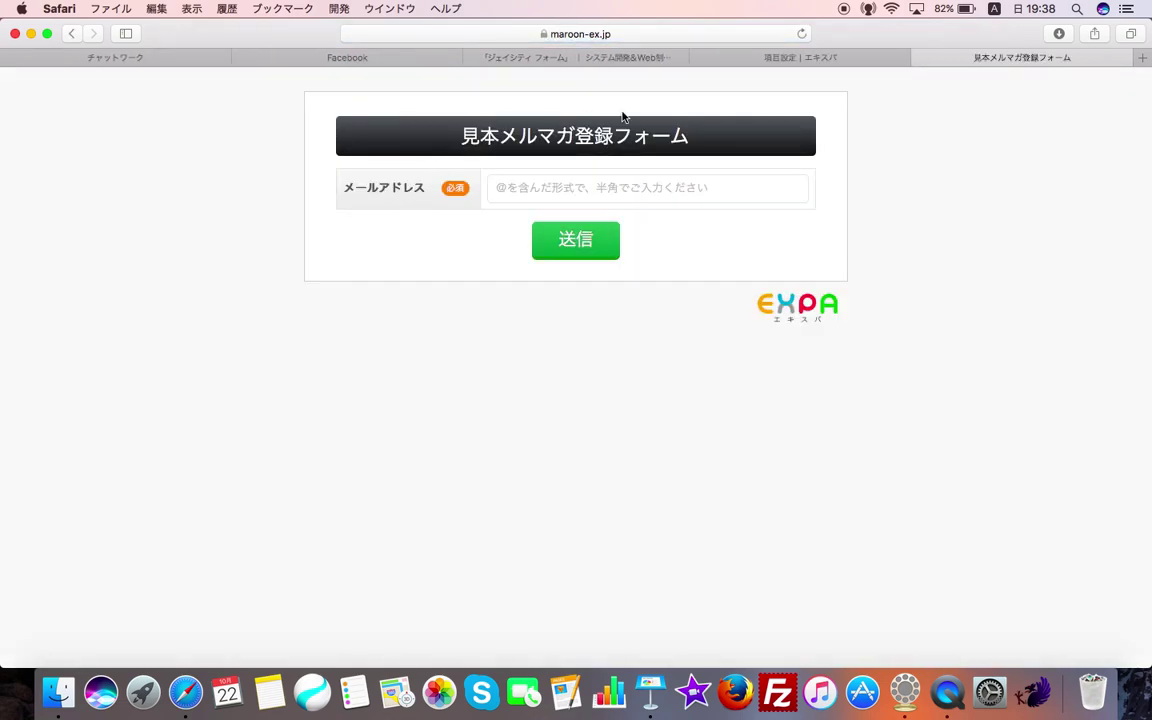
click(818, 58)
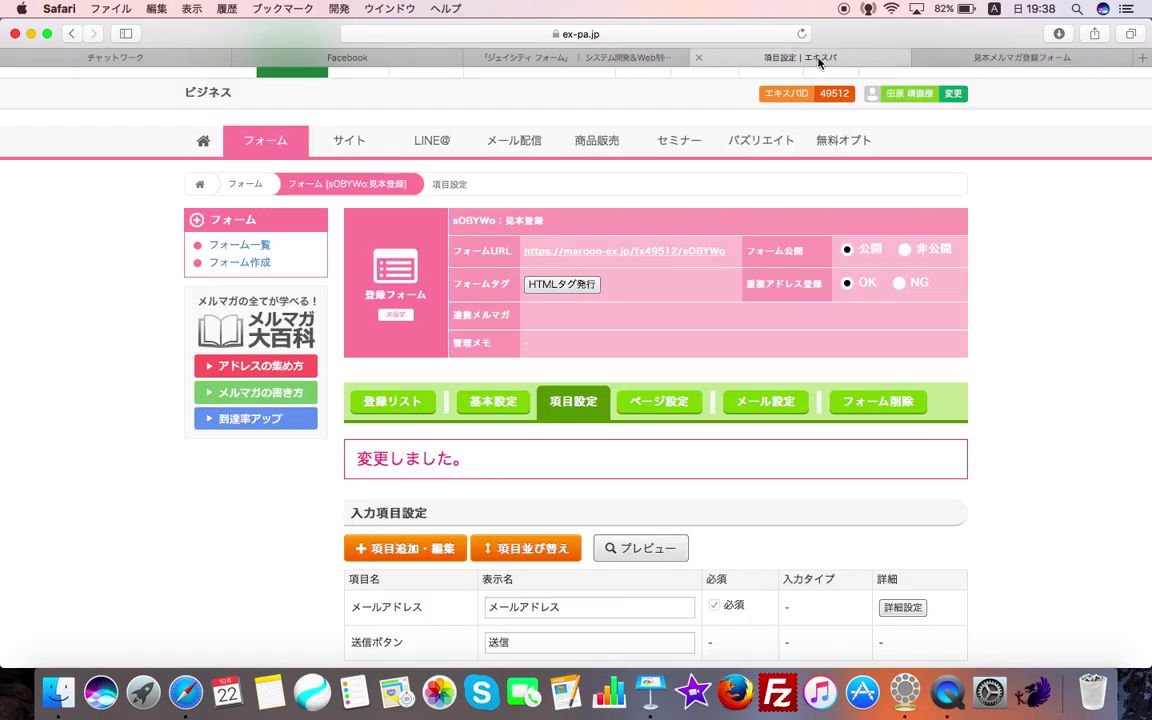
scroll(616, 386, down, 1)
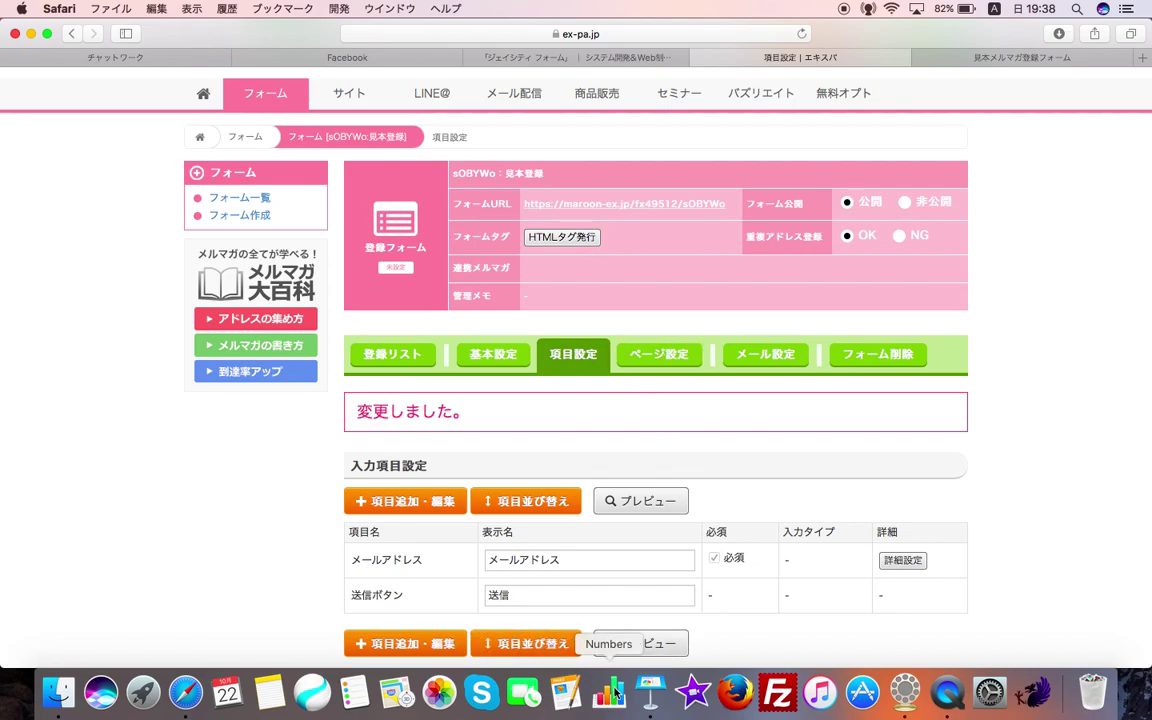
click(650, 692)
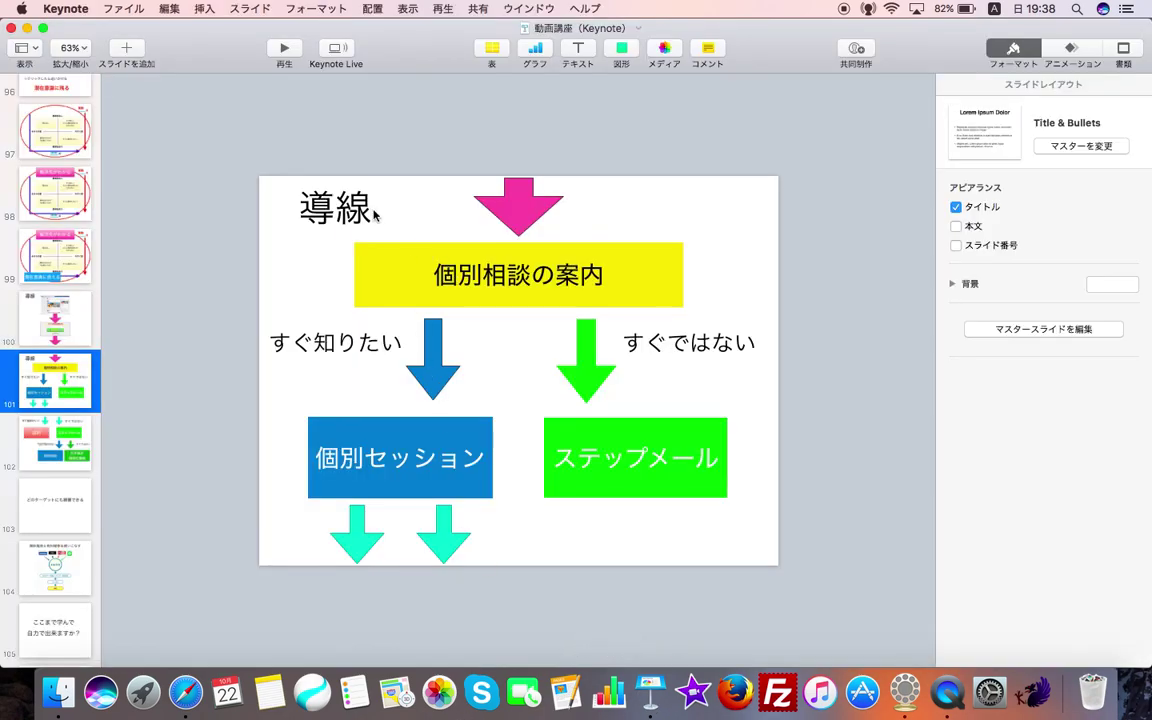
click(185, 692)
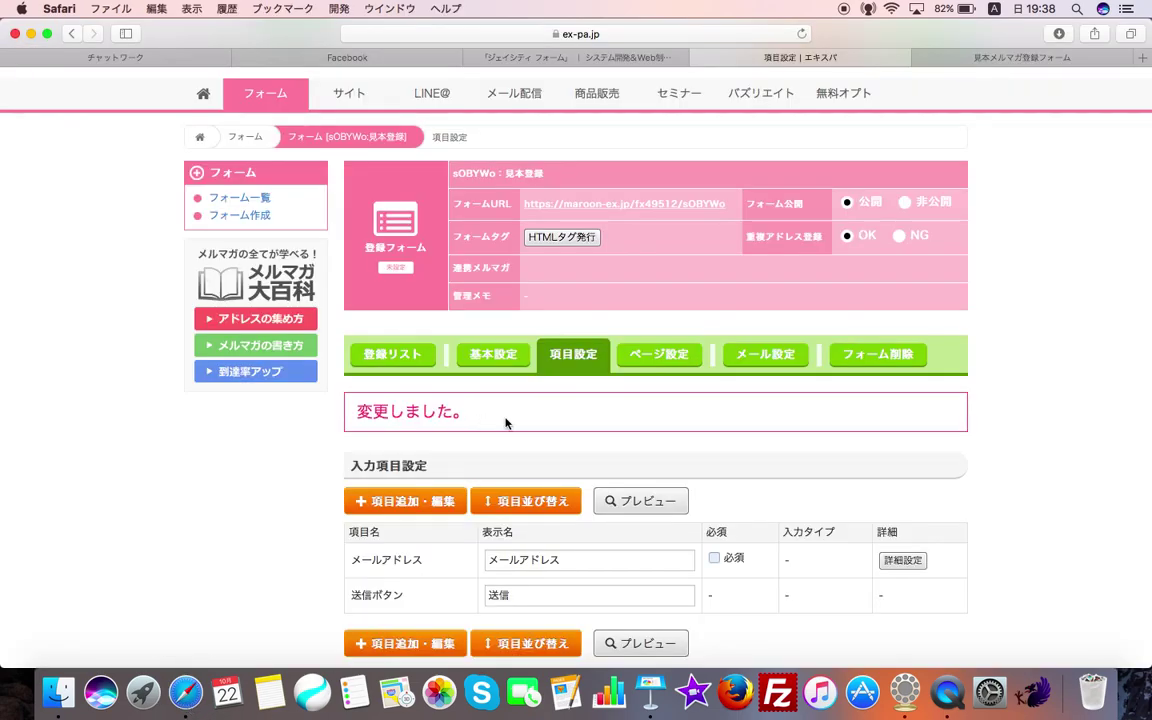
- Open the form's ページ設定 and scroll to the 登録完了ページ page-type options
click(665, 370)
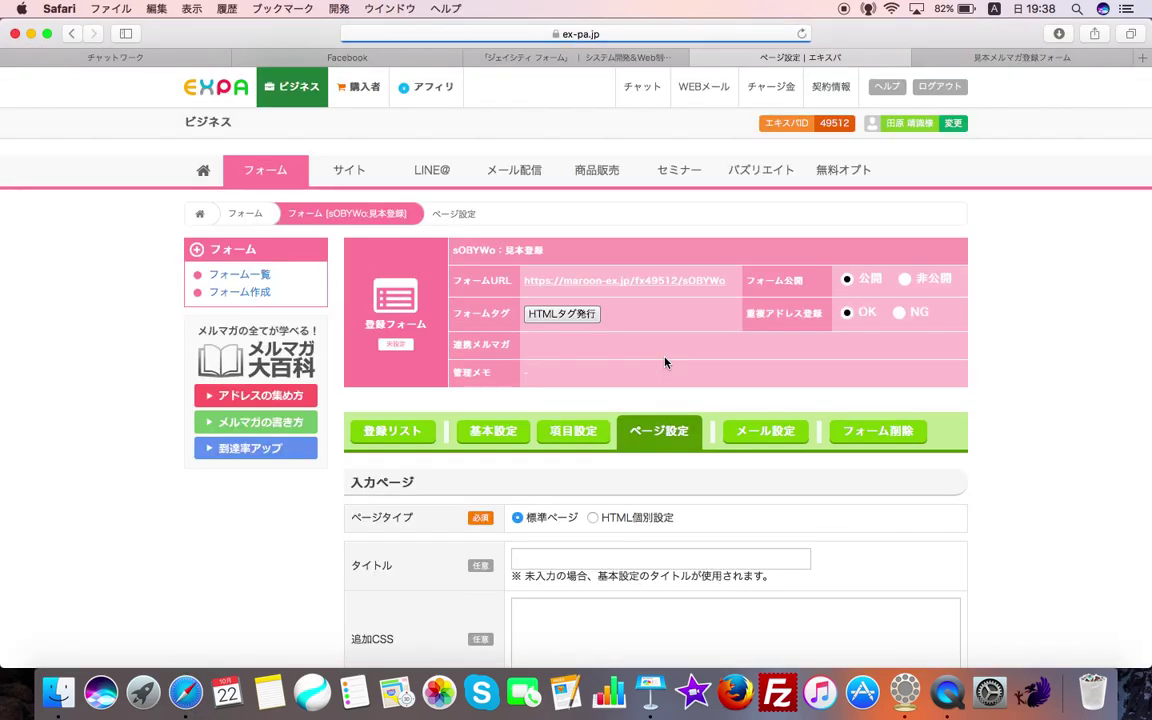
scroll(665, 363, down, 5)
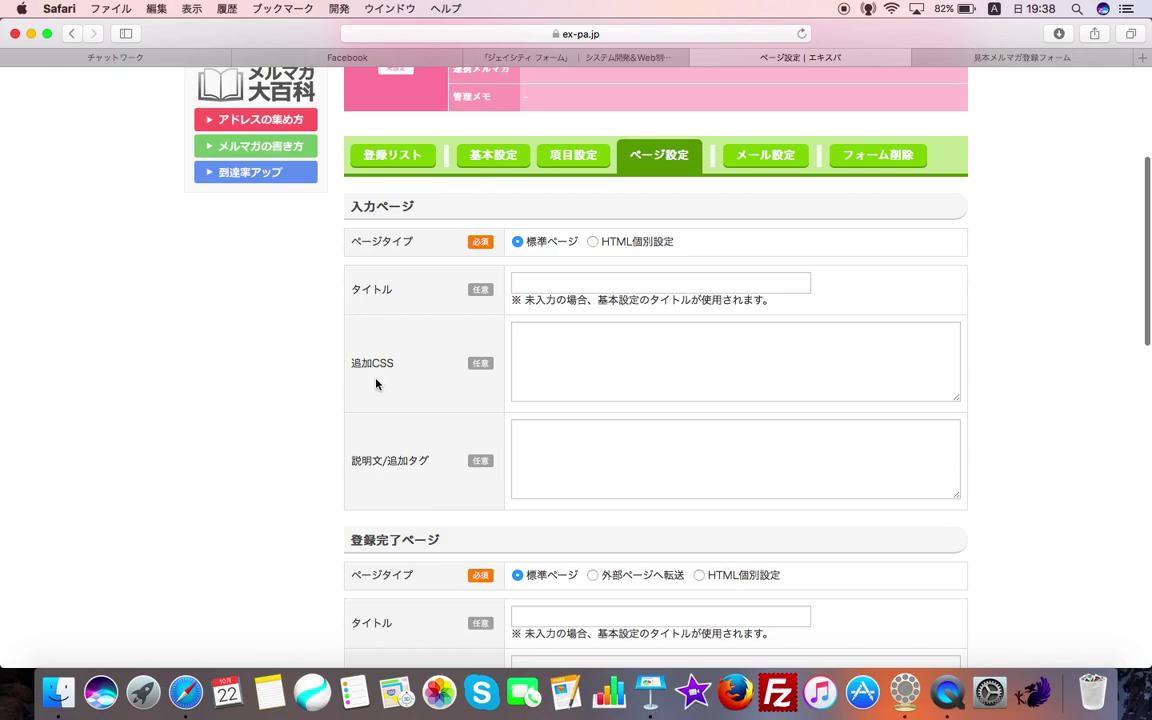
scroll(318, 465, down, 1)
scroll(318, 465, down, 2)
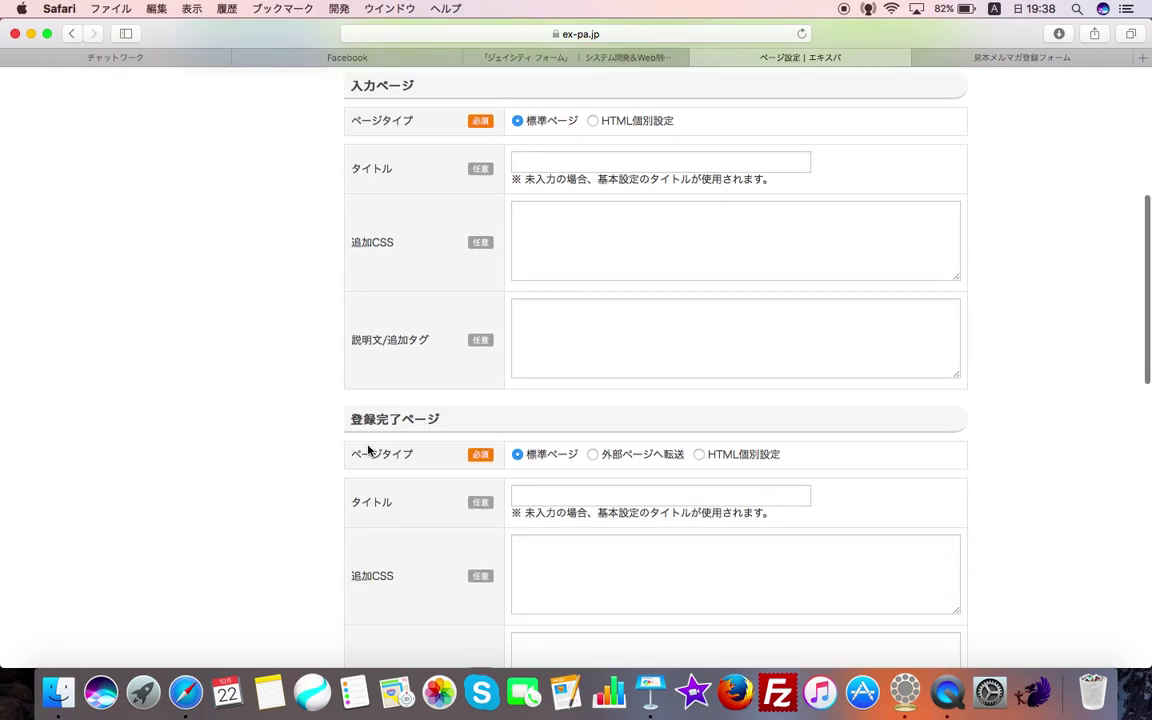
scroll(379, 465, down, 5)
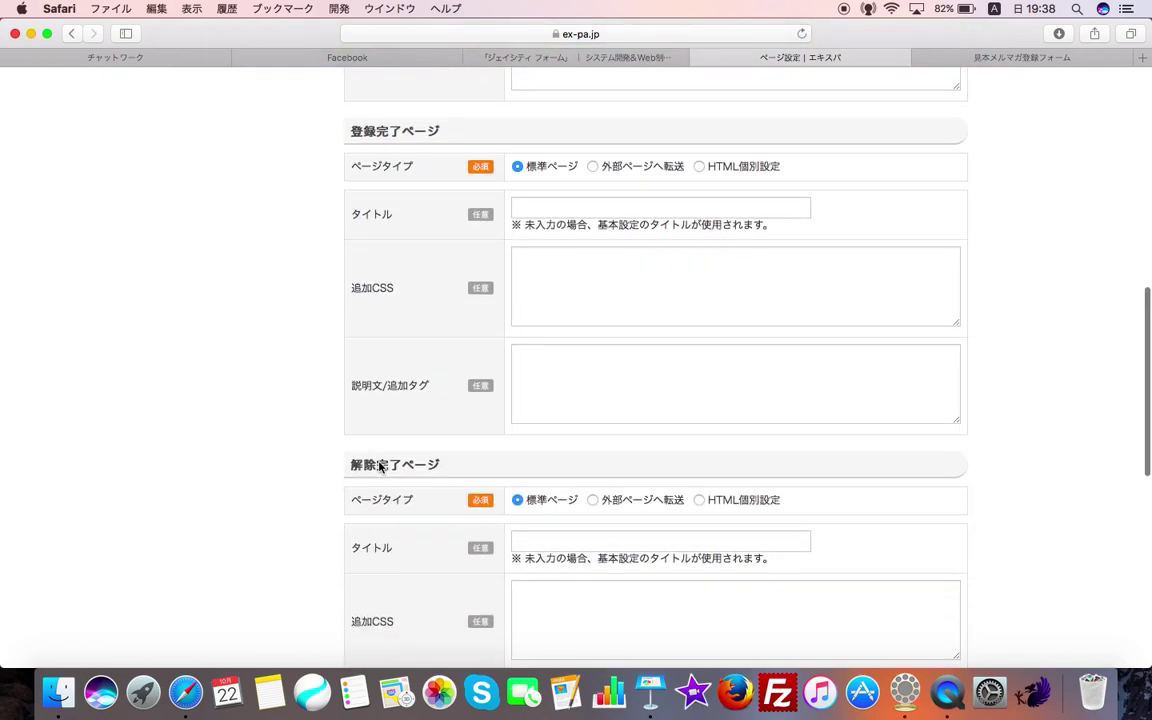
scroll(400, 515, down, 1)
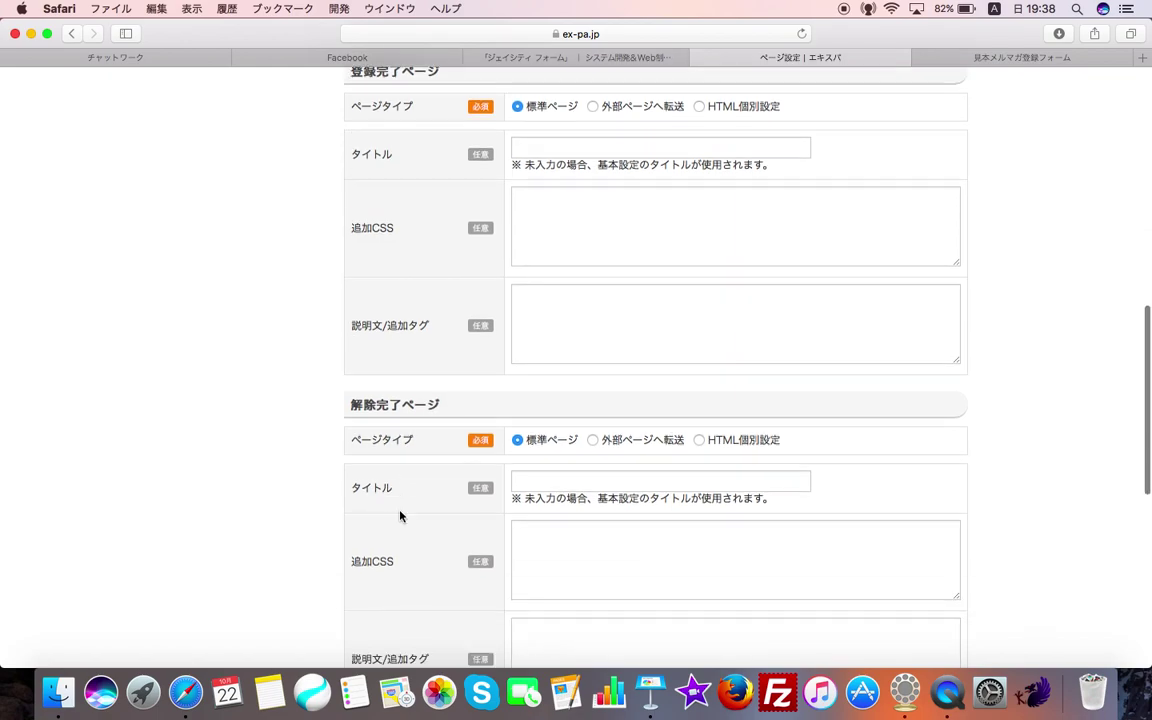
scroll(398, 517, down, 6)
scroll(396, 519, up, 5)
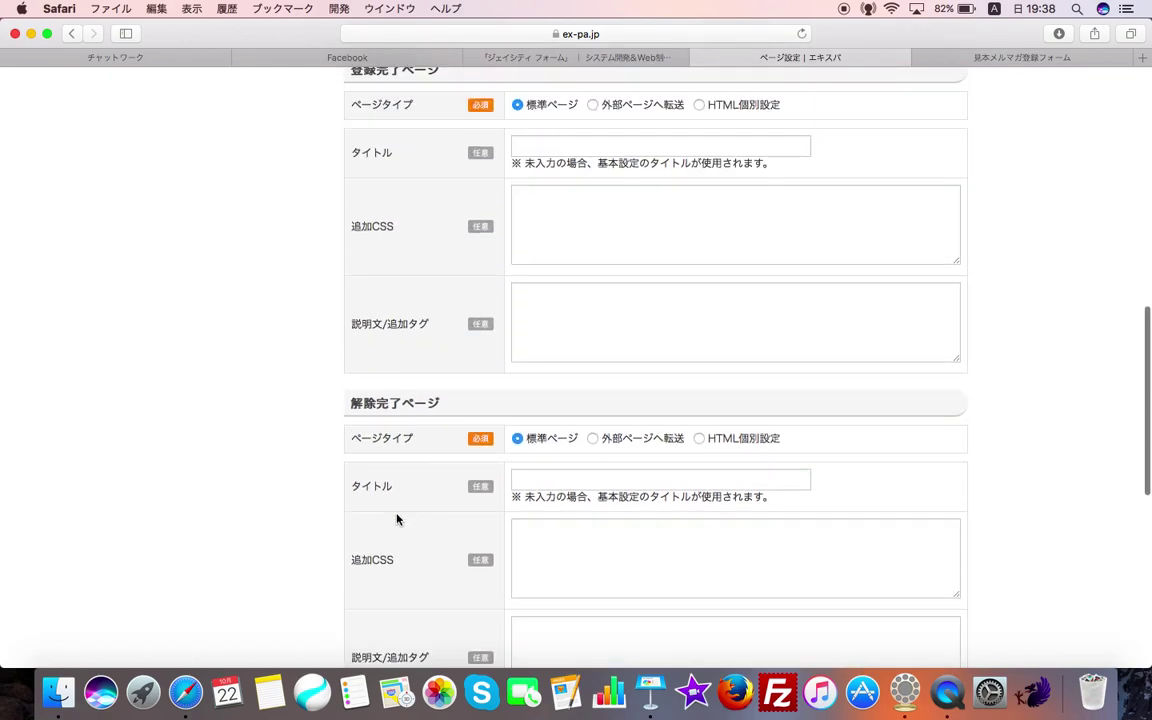
scroll(396, 519, up, 5)
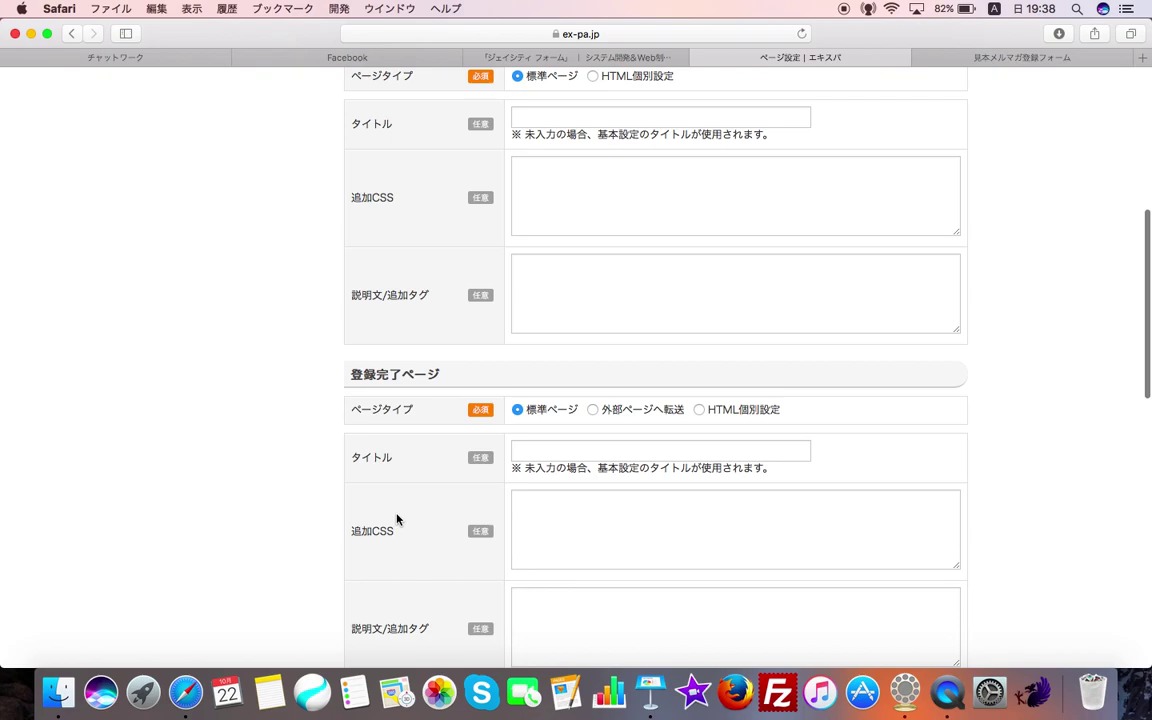
scroll(396, 517, up, 2)
scroll(504, 334, down, 3)
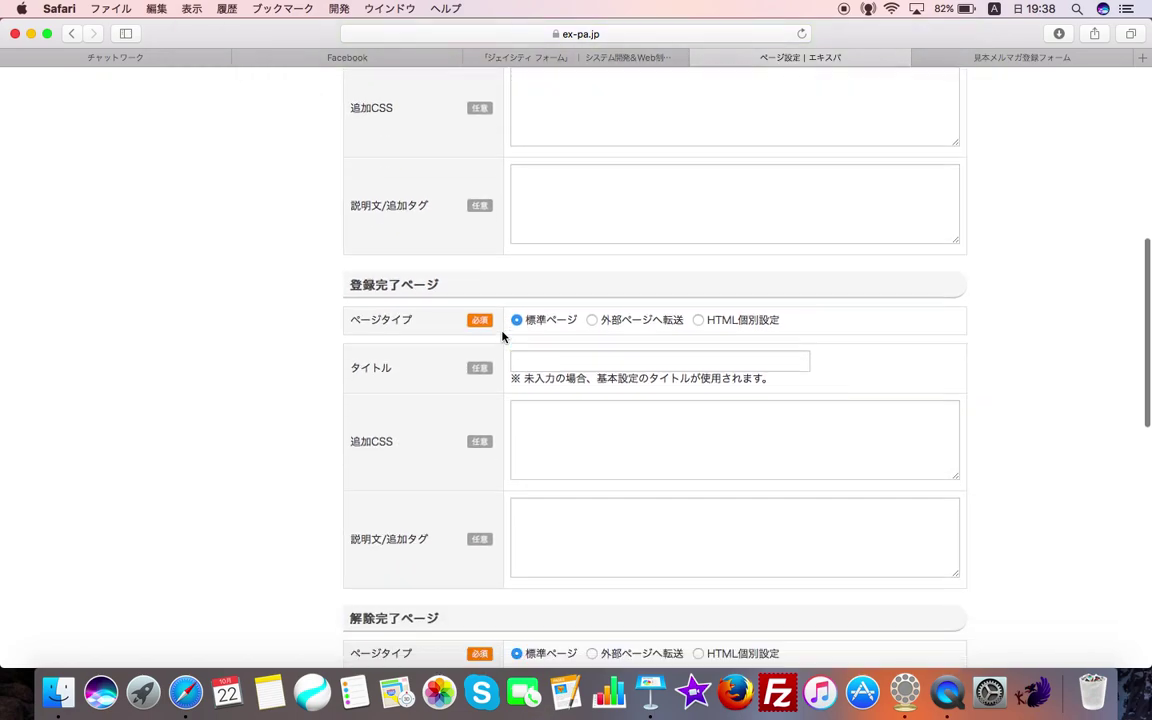
scroll(460, 310, down, 2)
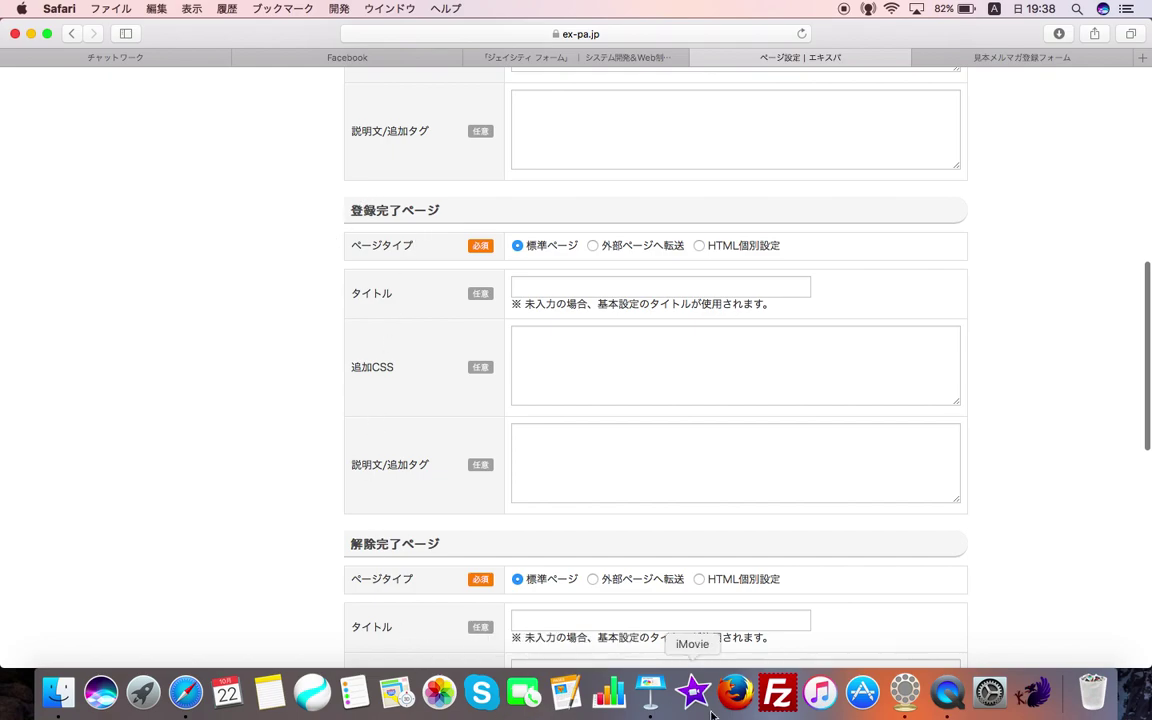
click(651, 692)
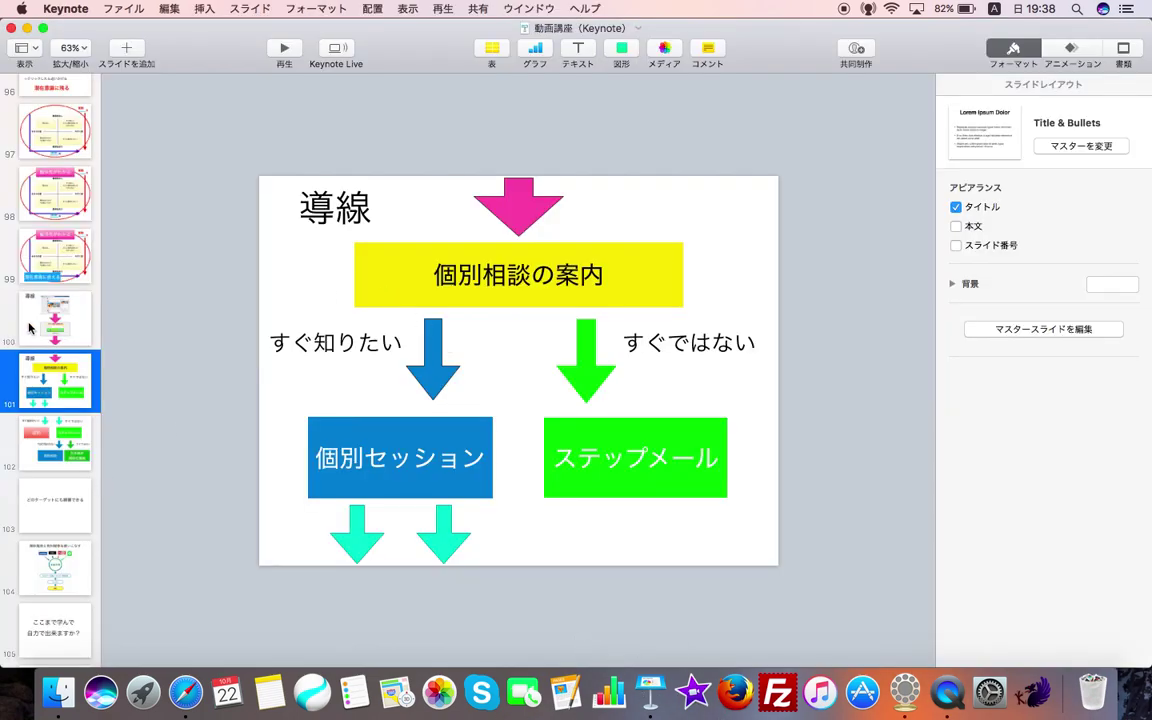
click(28, 330)
click(62, 356)
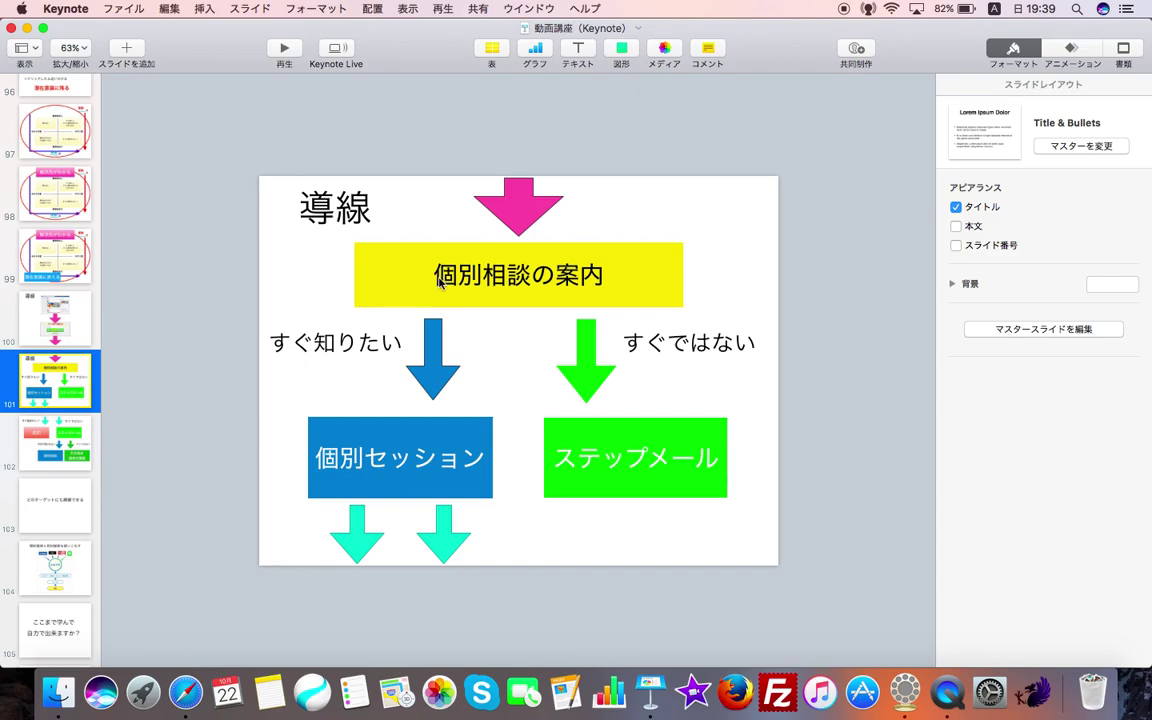
click(27, 27)
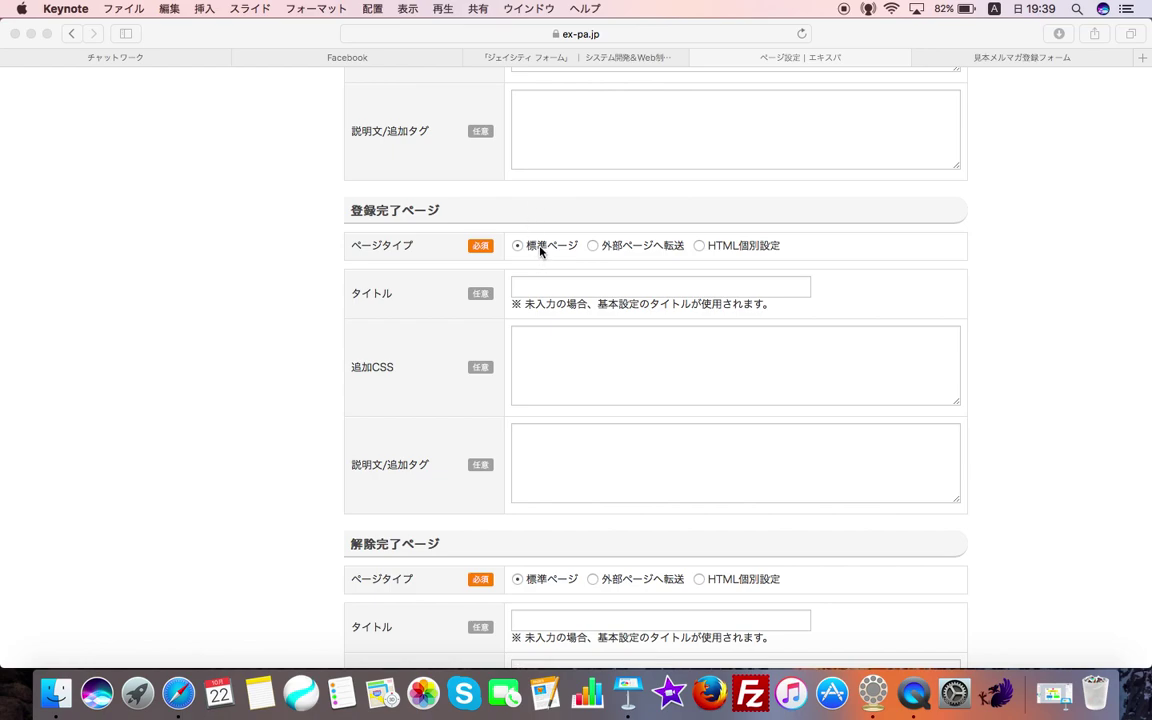
- Add 'ご登録ありがとうございます。' to 説明文/追加タグ and set 登録完了ページ to 外部ページへ転送
click(545, 426)
click(545, 457)
text(ごとうろく)
key(space)
key(Return)
text(あり)
key(space)
key(space)
key(Return)
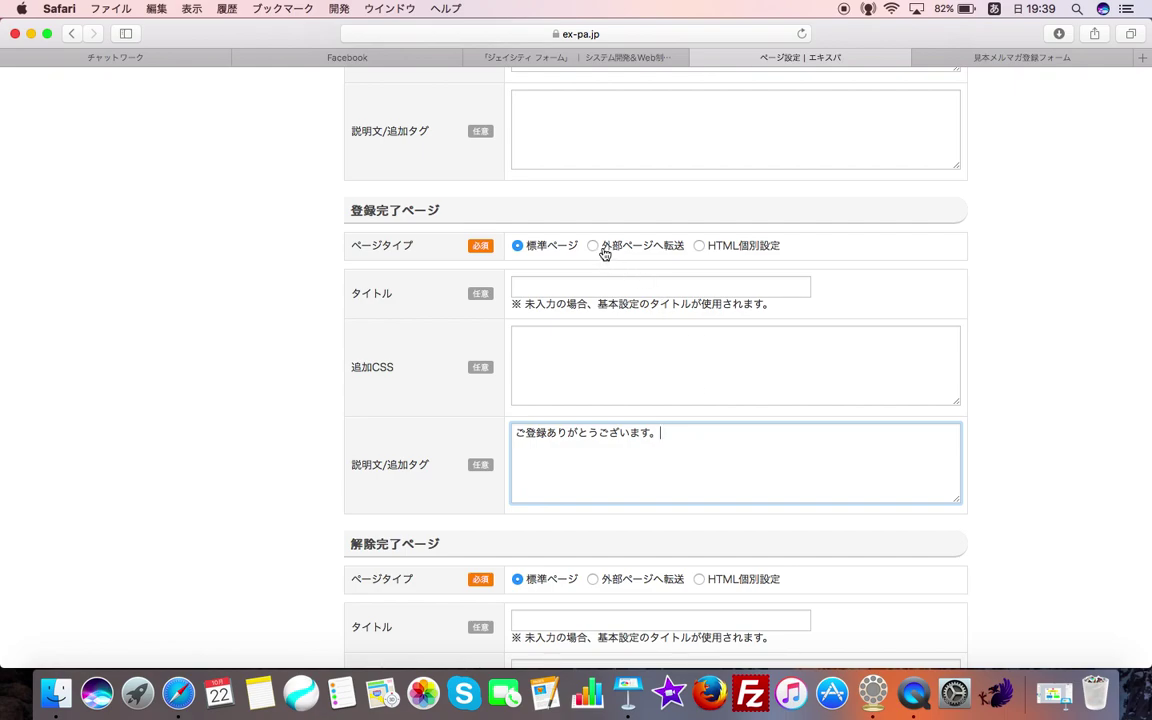
click(597, 247)
click(656, 288)
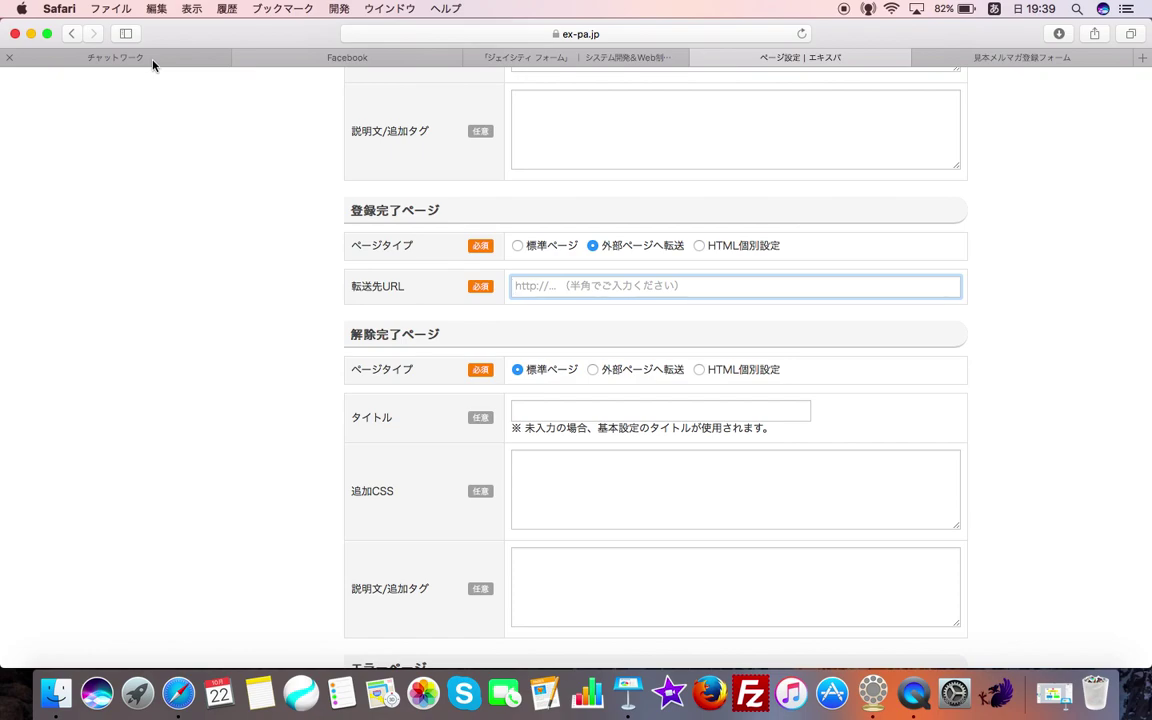
- Browse Chatwork's マイチャット for the saved thank-you LP and form URLs
click(207, 61)
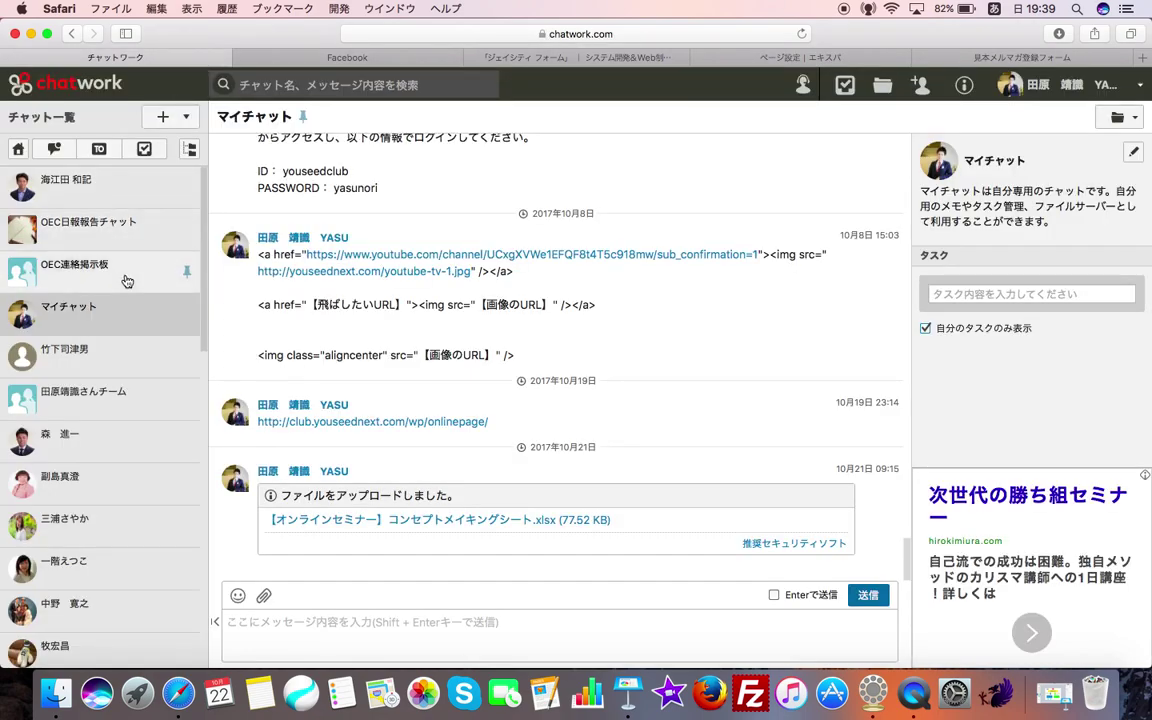
scroll(365, 347, down, 5)
scroll(363, 347, down, 3)
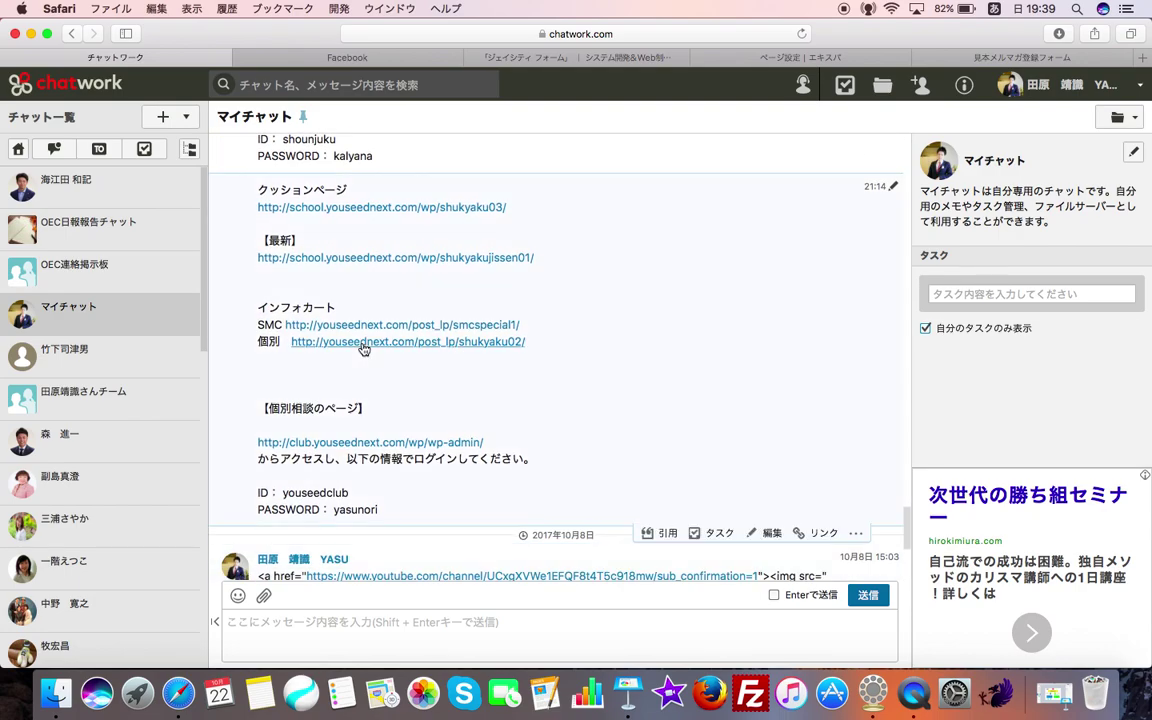
scroll(403, 387, up, 3)
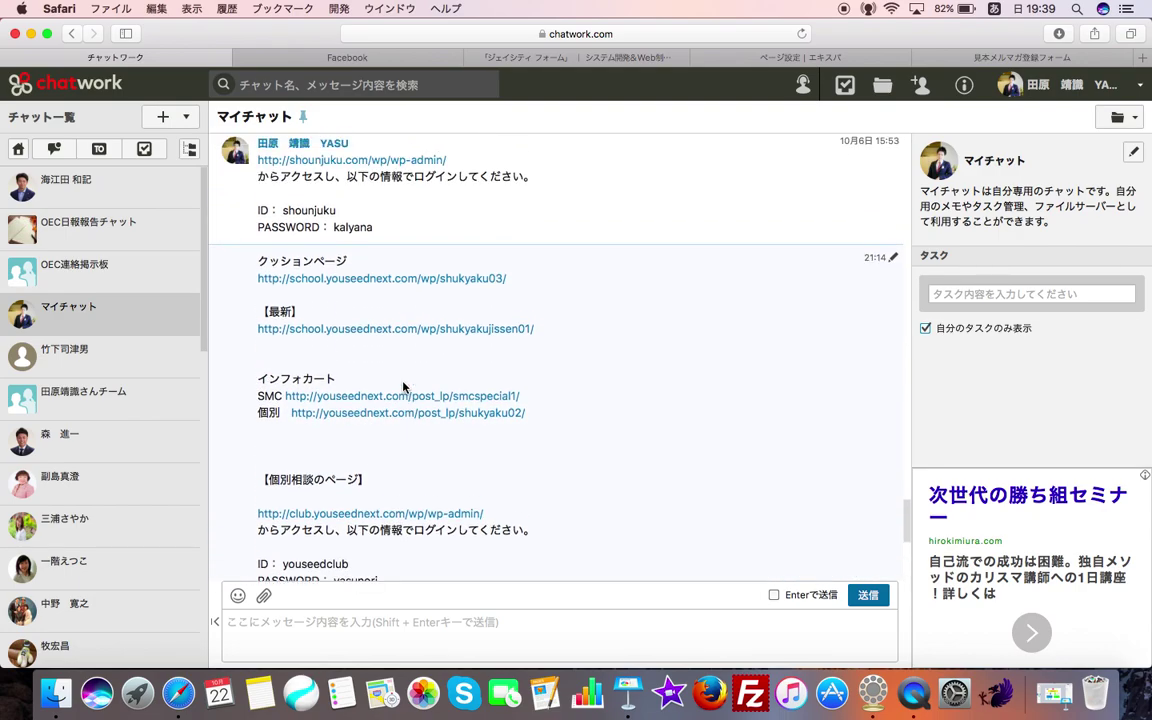
scroll(403, 387, up, 3)
scroll(403, 387, down, 10)
scroll(403, 387, up, 5)
scroll(403, 387, up, 10)
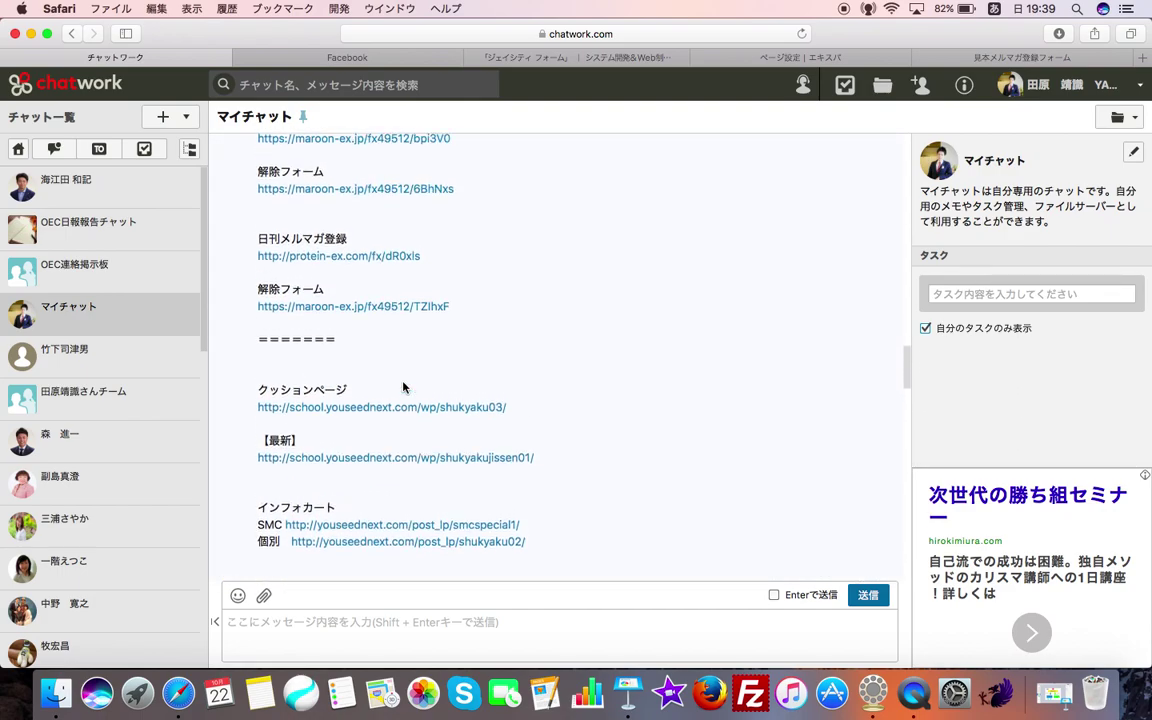
scroll(403, 387, up, 3)
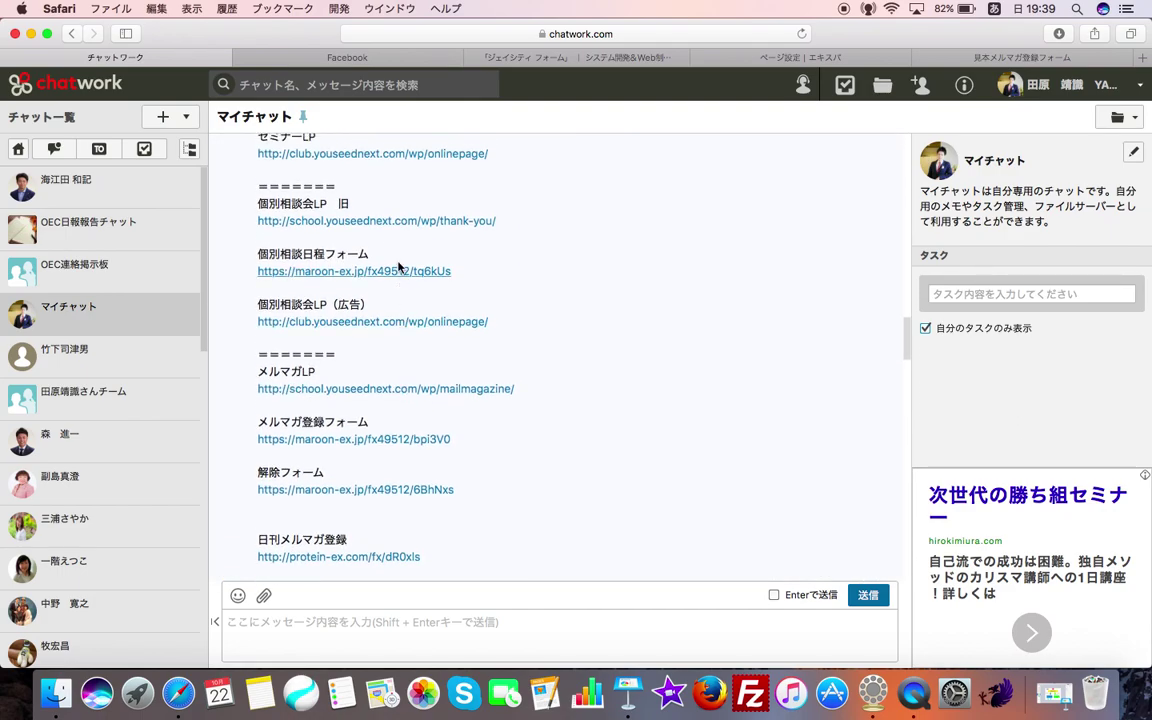
- Copy the onlinepage thank-you LP's URL and return to EXPA's page settings
click(389, 322)
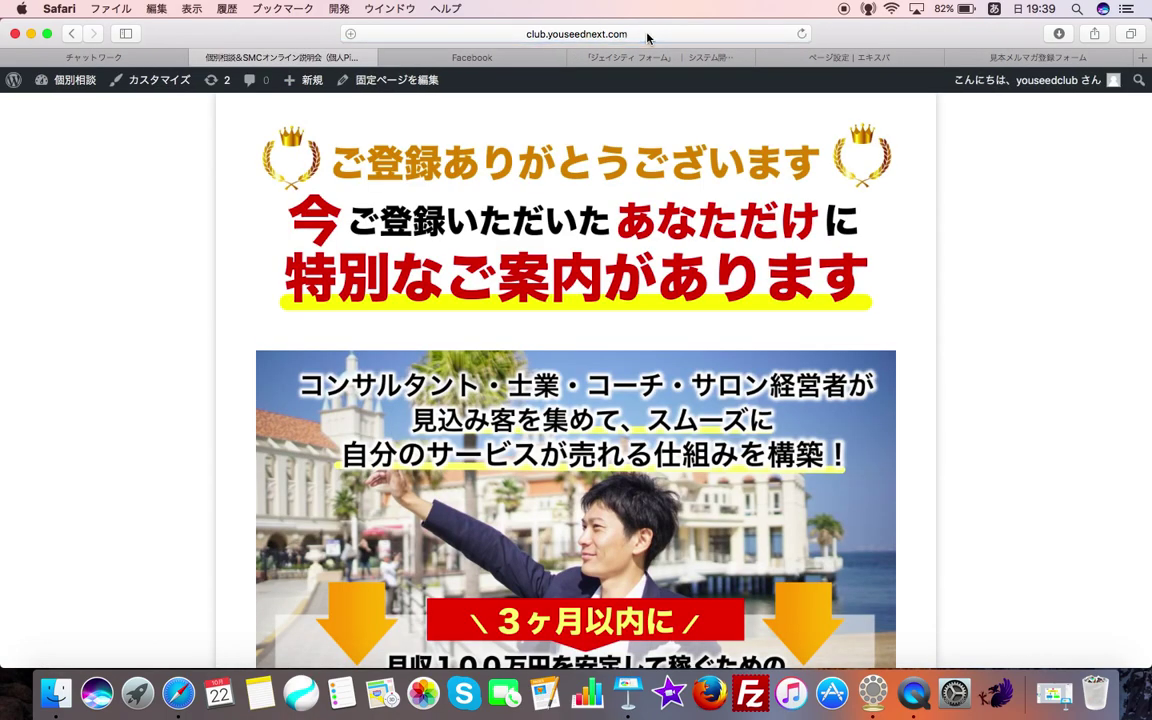
click(647, 38)
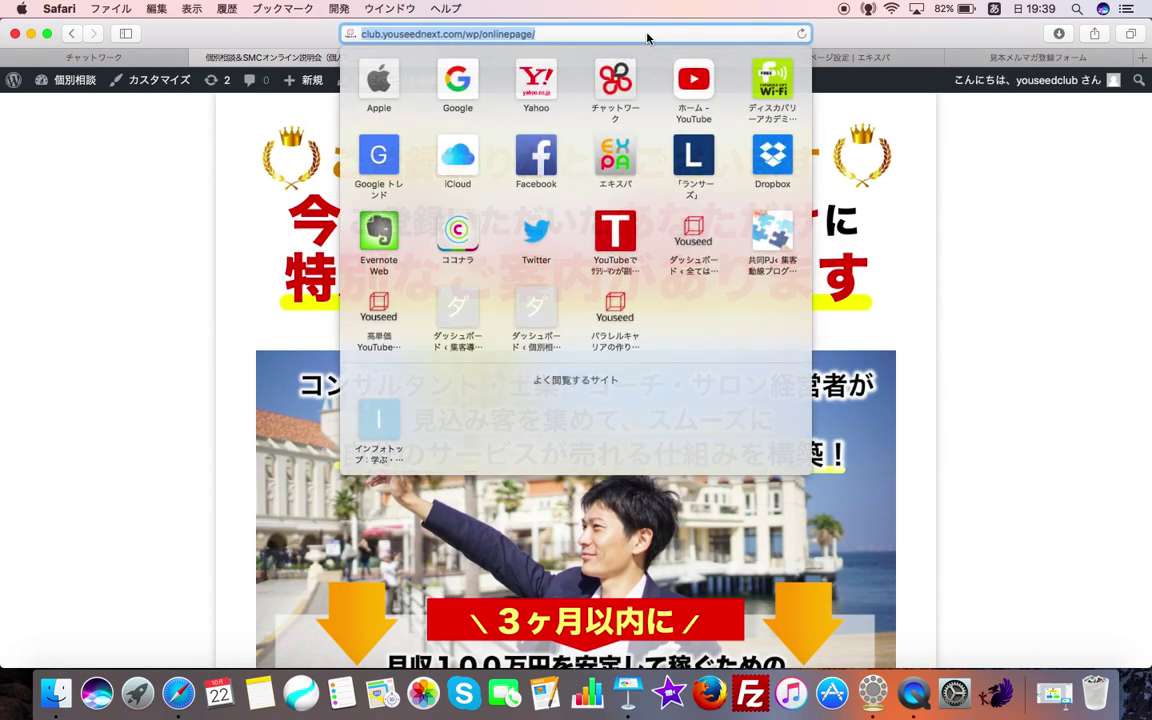
key(super+c)
click(22, 222)
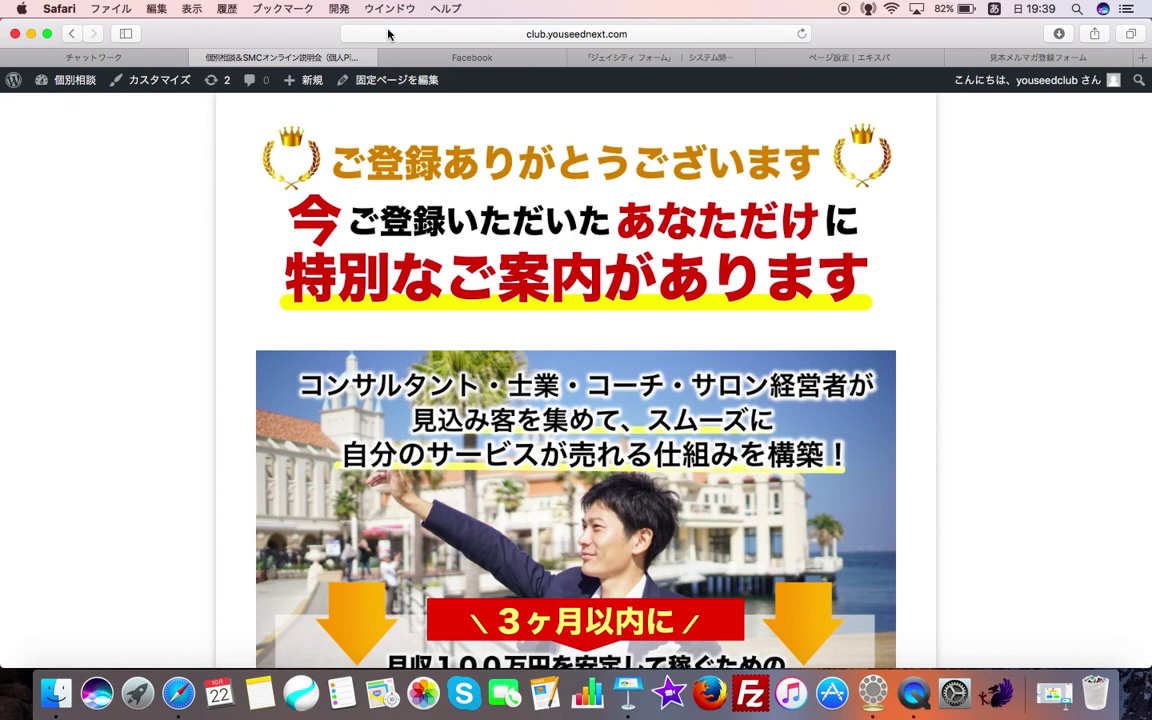
click(898, 57)
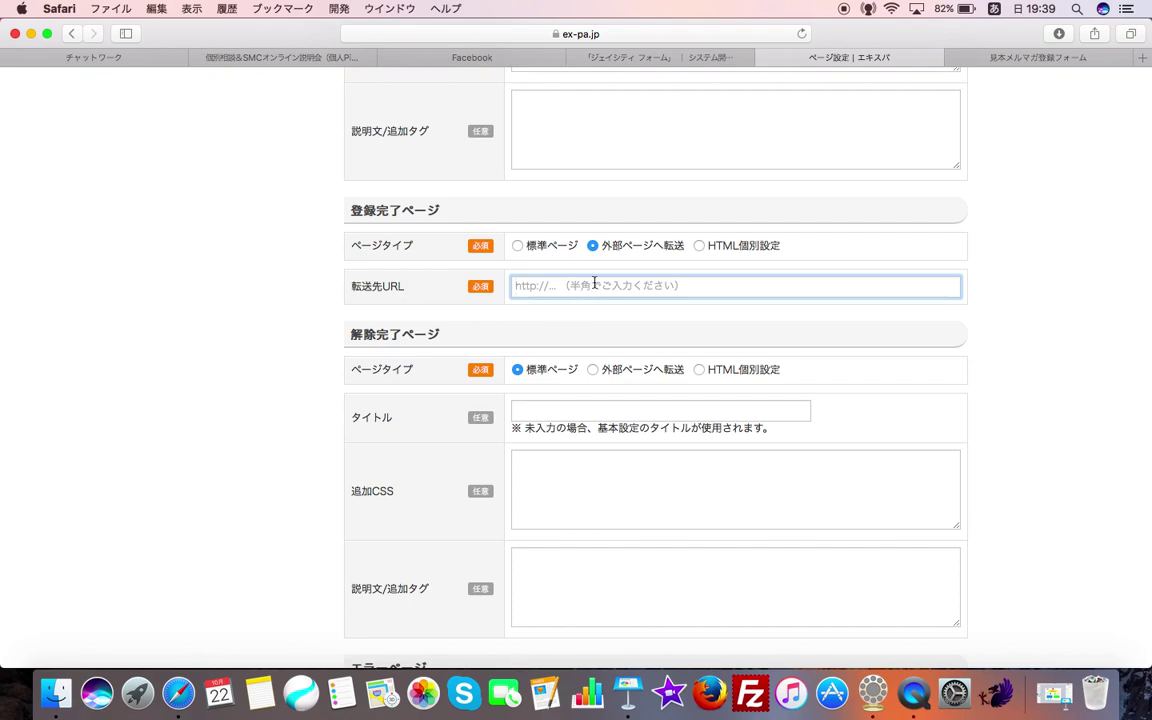
key(super+v)
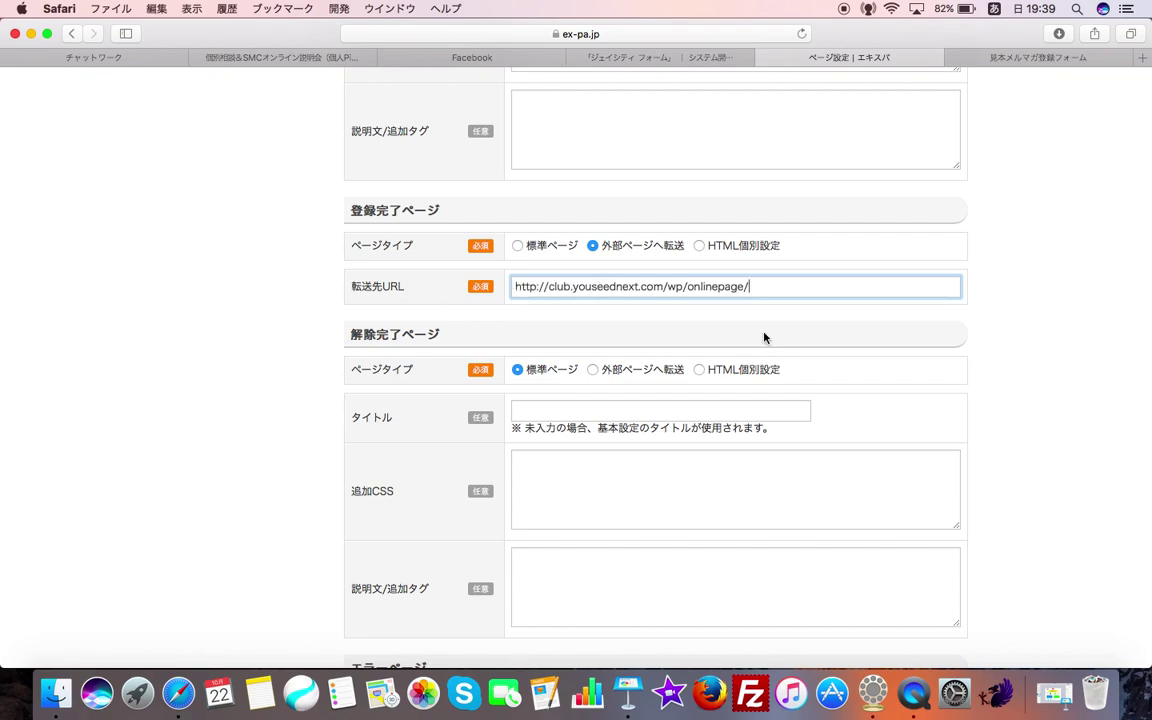
scroll(764, 337, down, 2)
scroll(764, 337, down, 3)
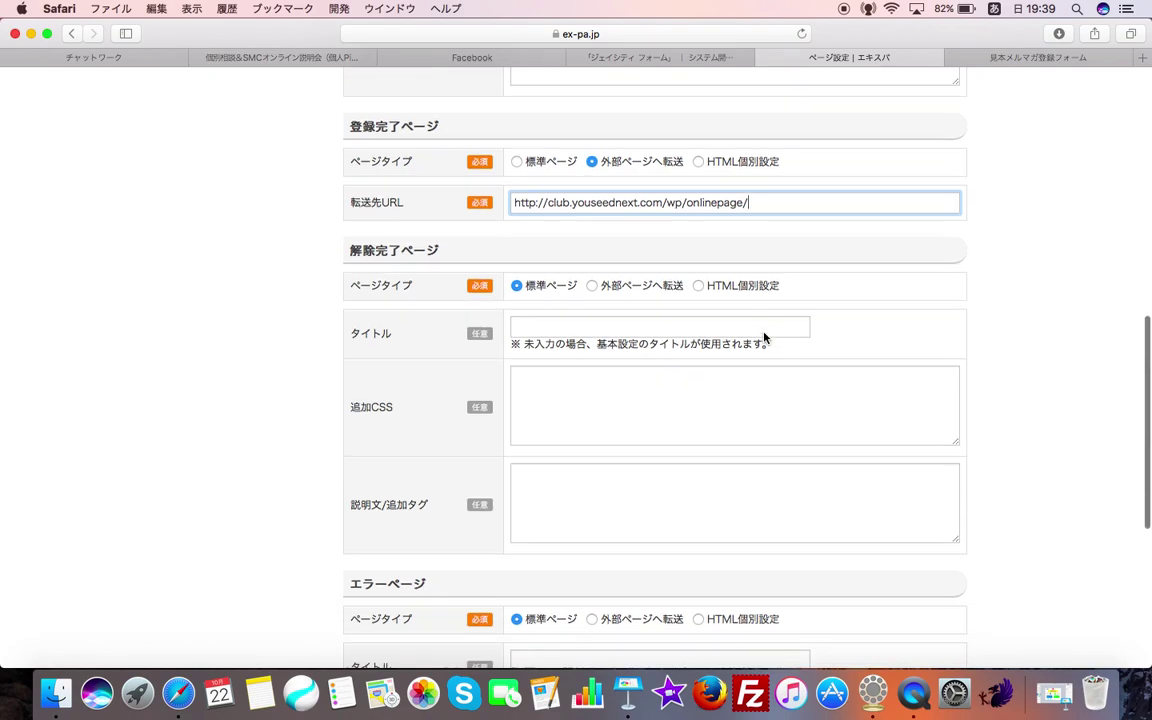
scroll(764, 335, up, 3)
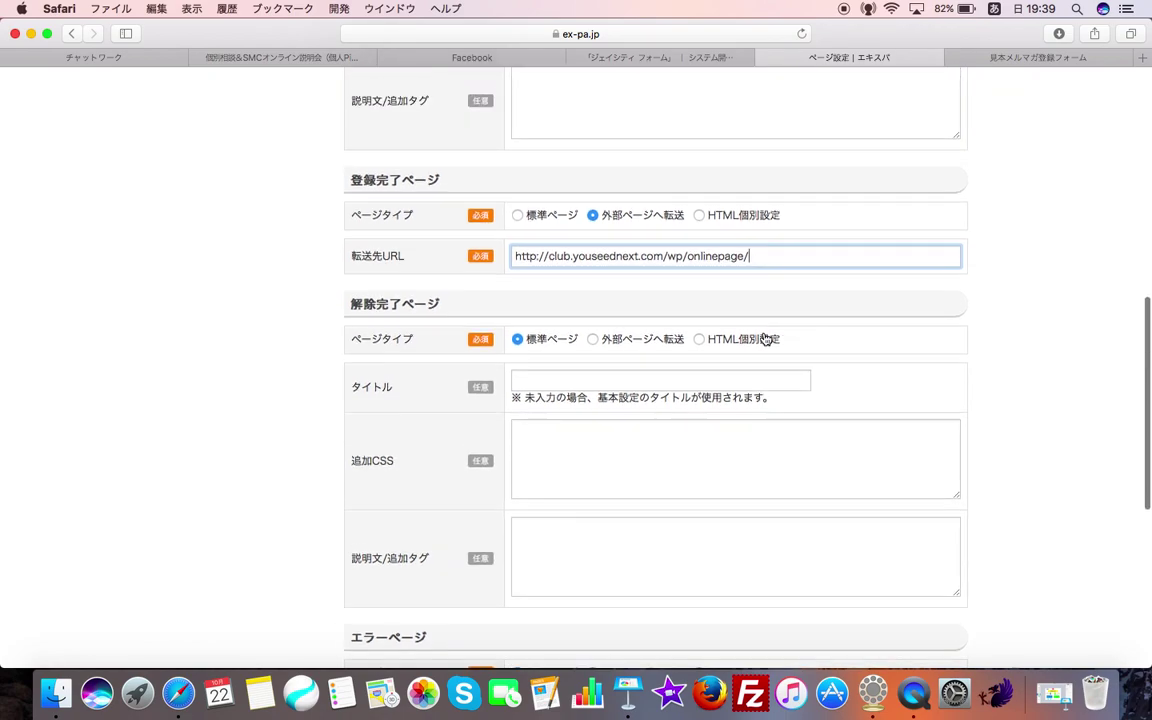
scroll(662, 330, down, 1)
scroll(662, 330, down, 10)
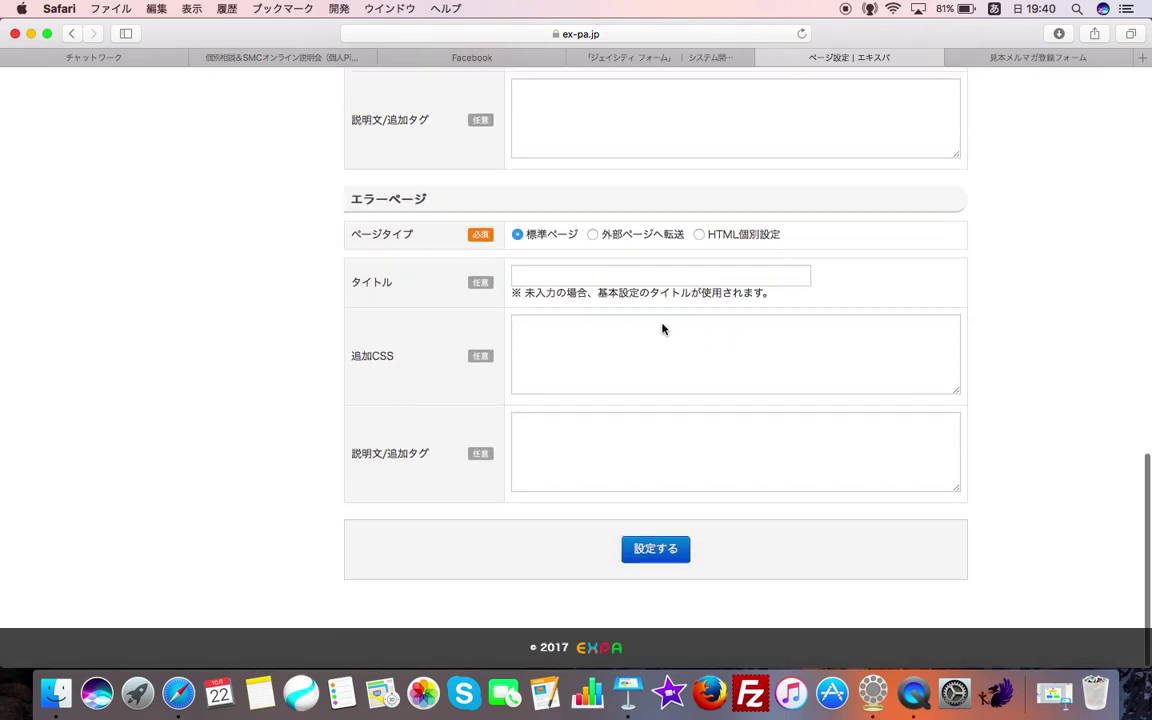
scroll(663, 327, up, 8)
scroll(662, 323, down, 1)
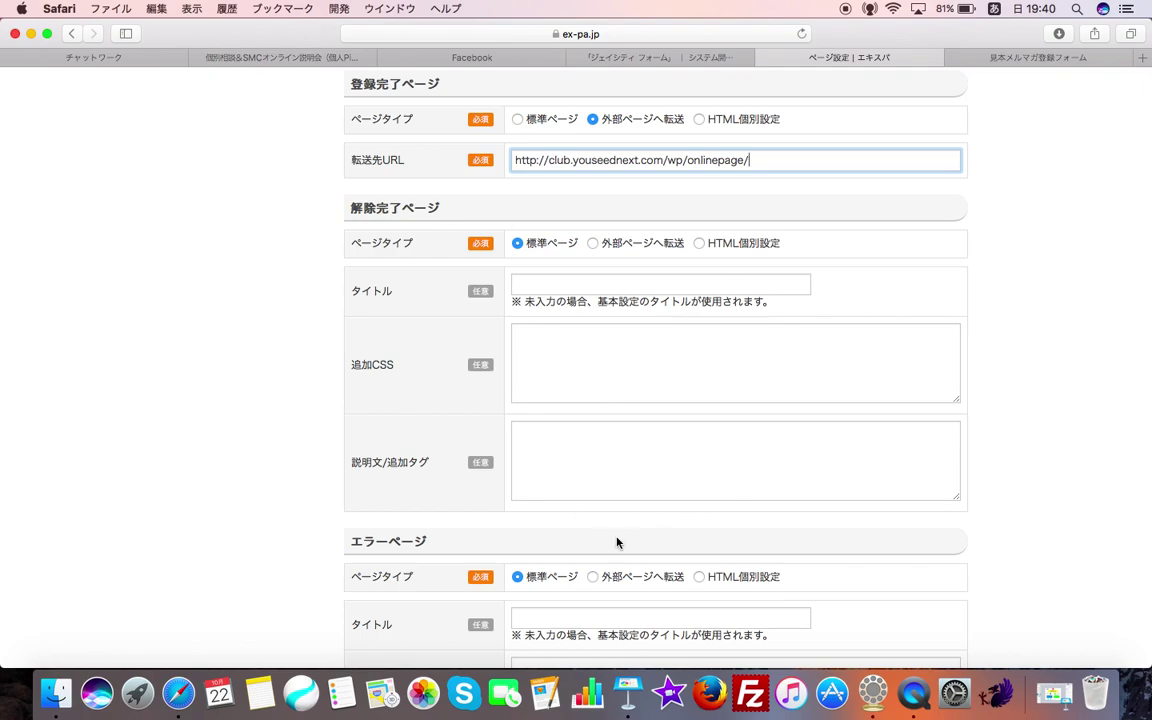
scroll(572, 533, down, 5)
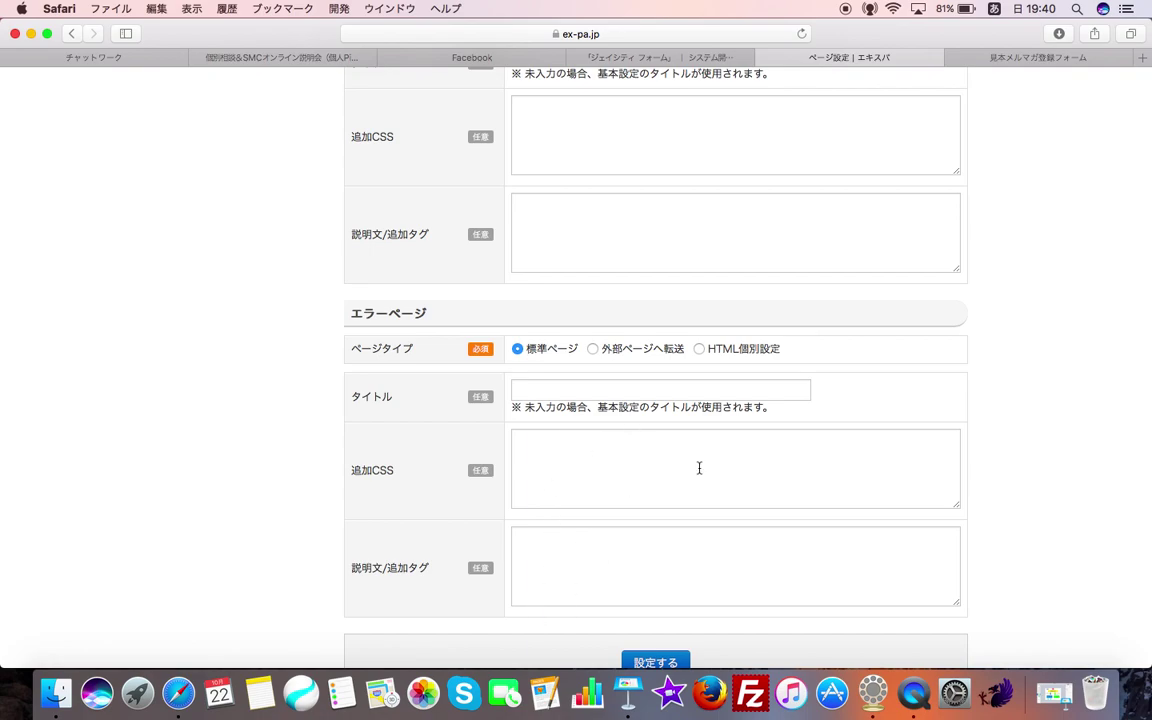
scroll(699, 468, down, 1)
scroll(670, 484, up, 3)
scroll(670, 484, up, 6)
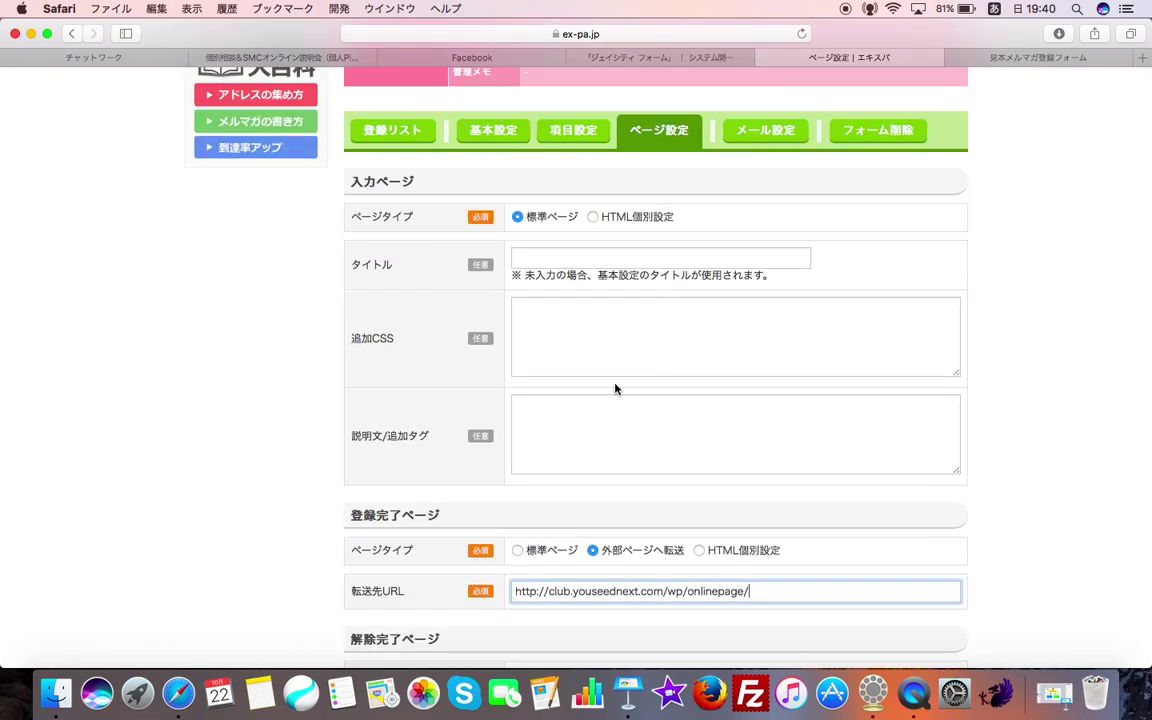
scroll(617, 389, down, 2)
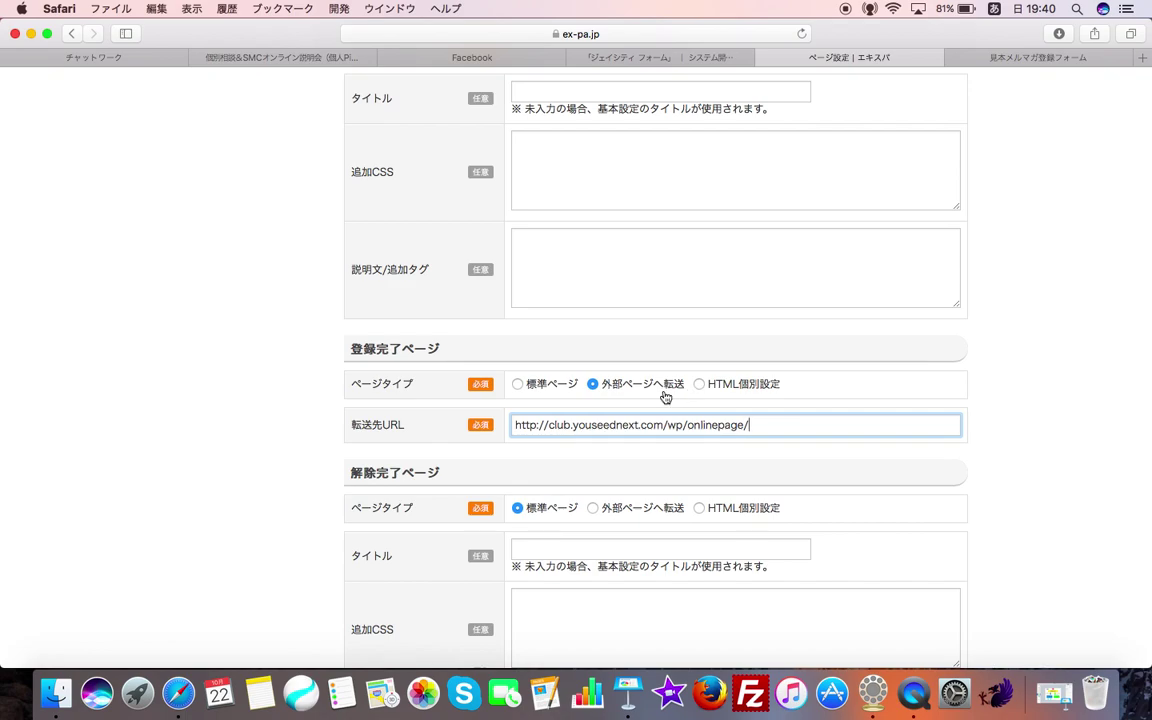
scroll(665, 397, down, 6)
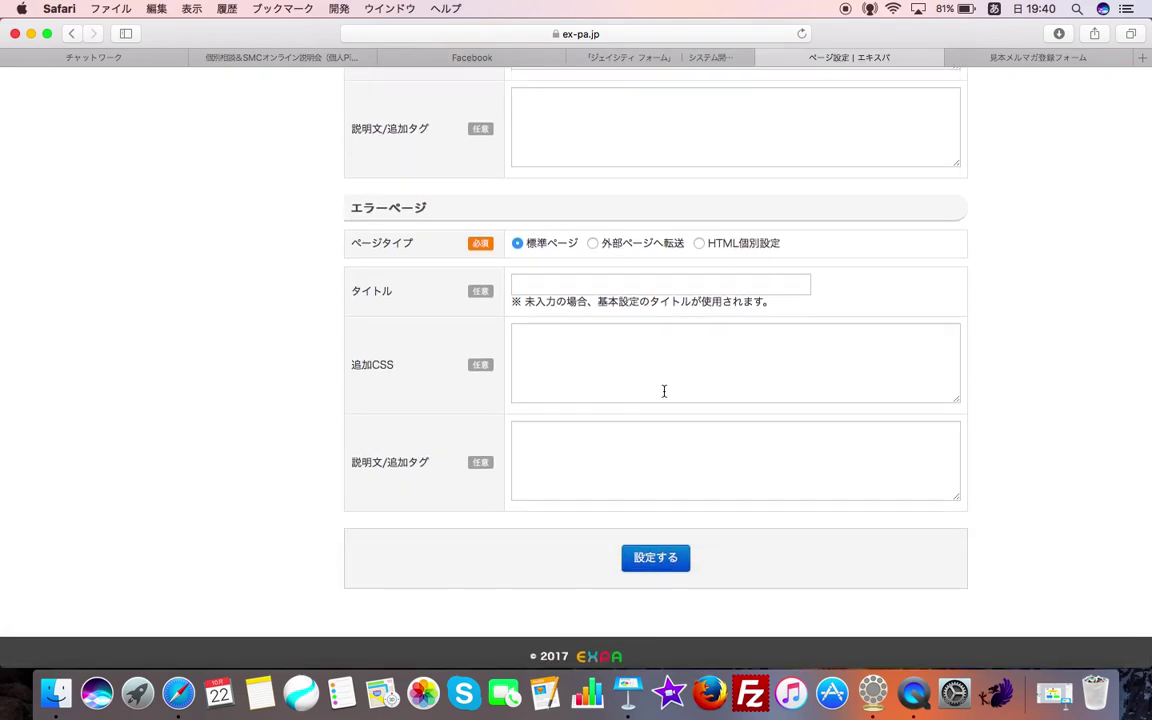
click(660, 562)
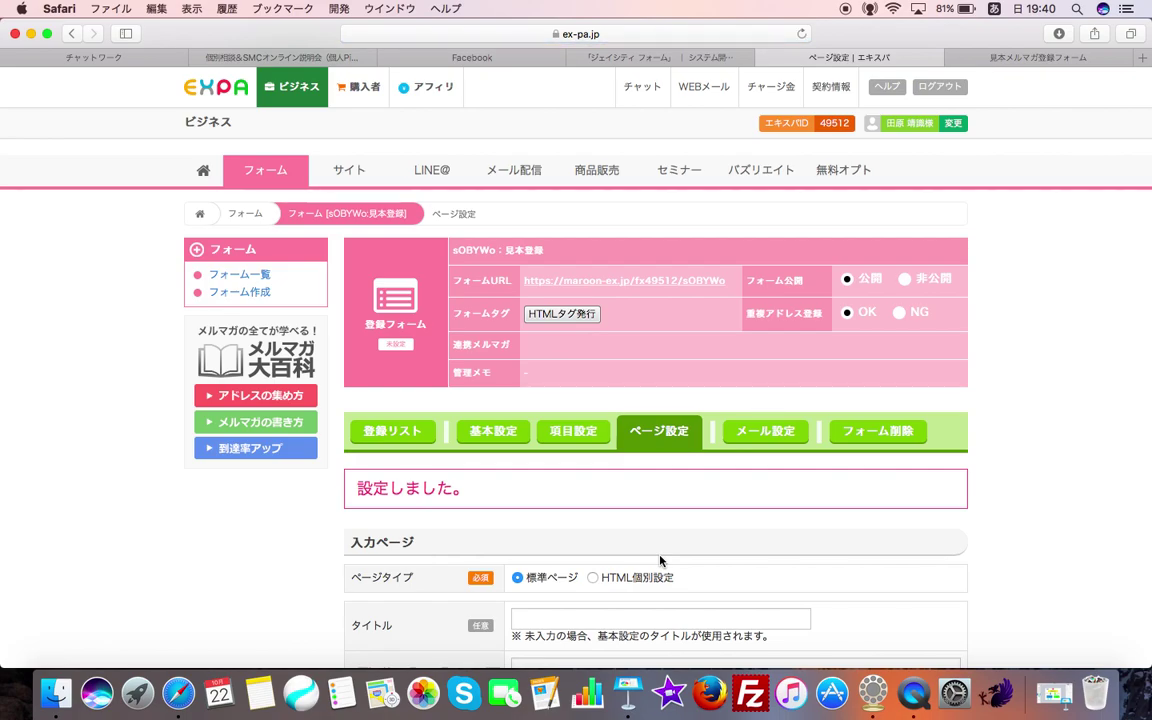
- Close the old signup form tab and reopen the live 見本メルマガ登録フォーム from the フォームURL link
scroll(660, 562, down, 5)
scroll(660, 562, up, 1)
scroll(662, 555, down, 3)
scroll(738, 478, up, 6)
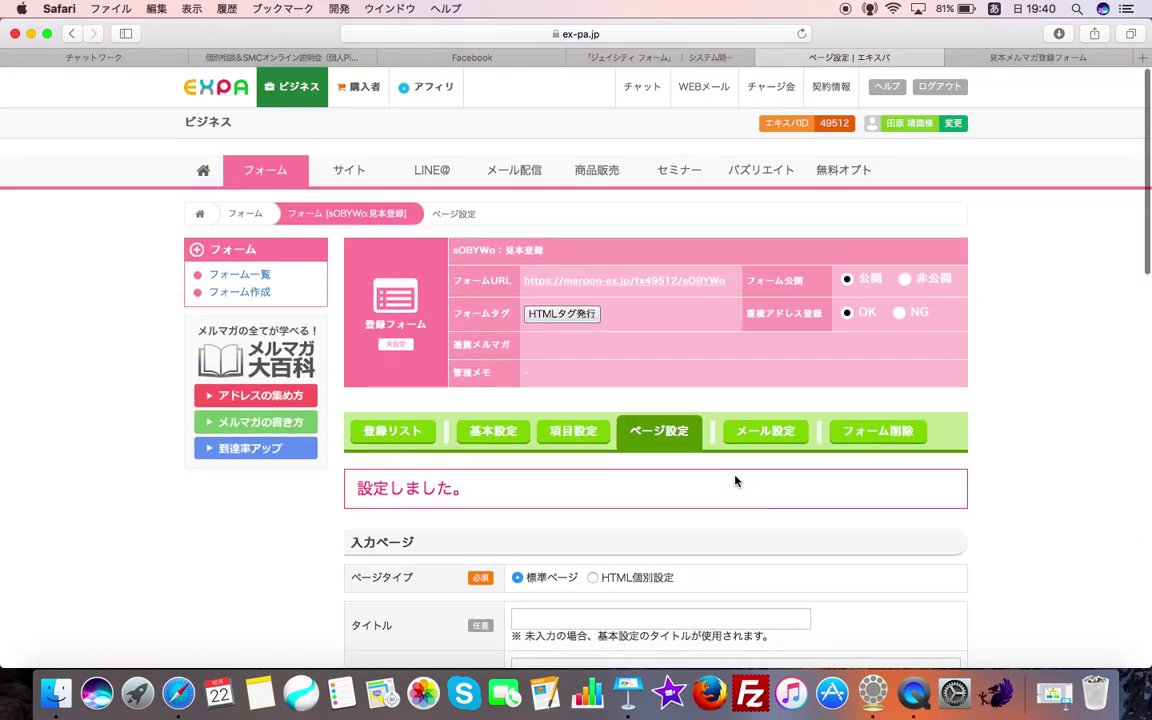
click(953, 58)
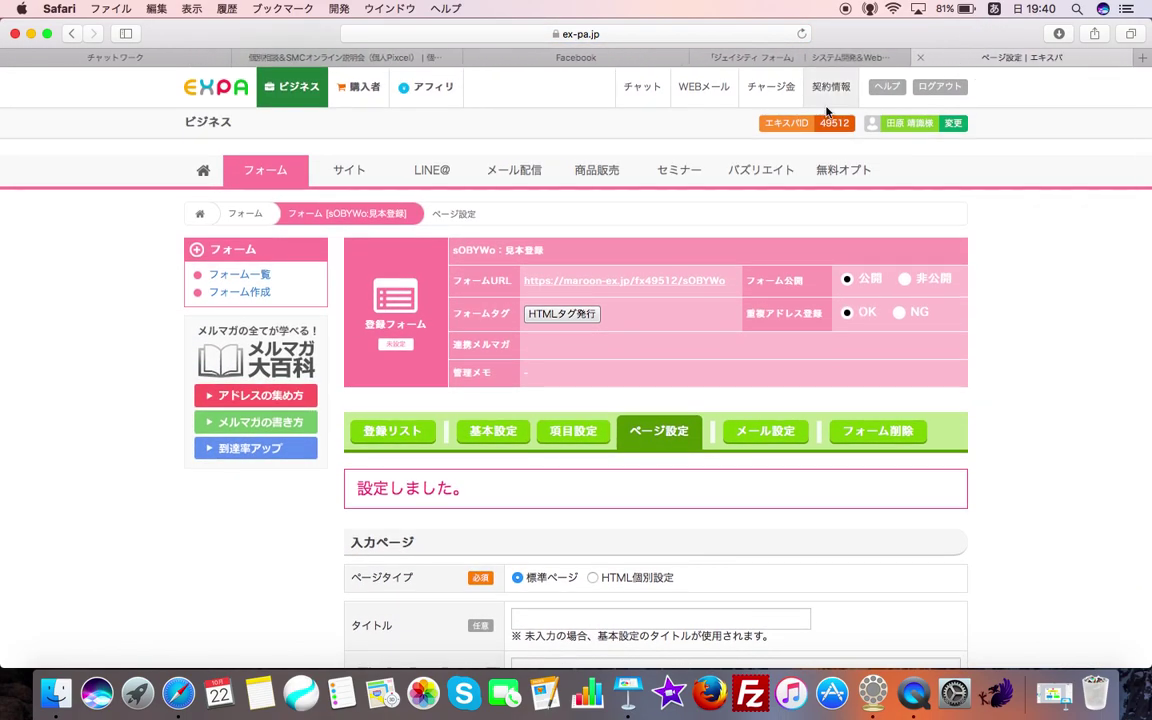
click(636, 285)
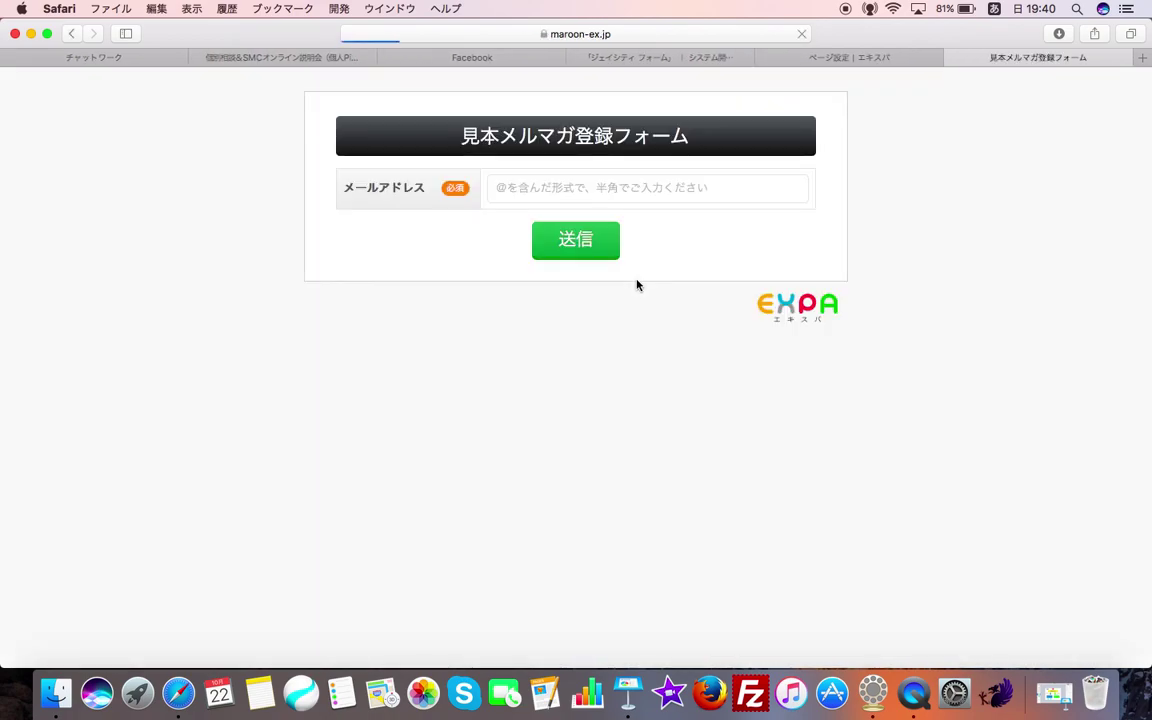
- Submit a test signup with a test email, check the ご登録ありがとうございます page, then return to EXPA
click(713, 189)
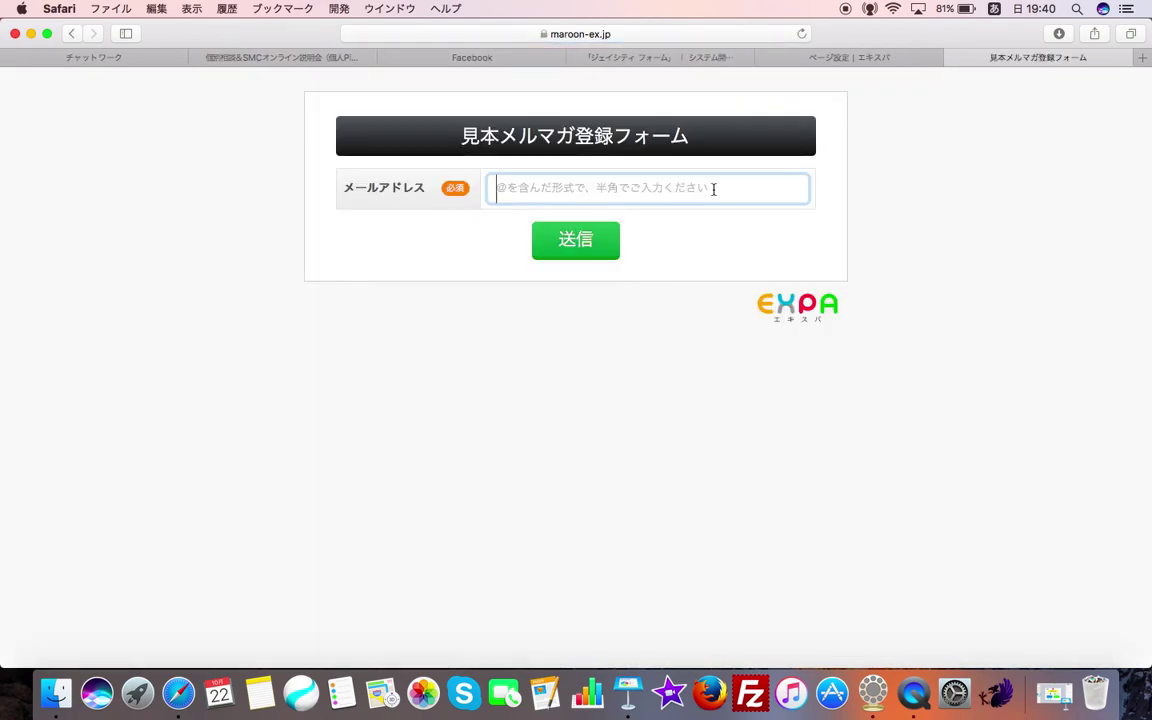
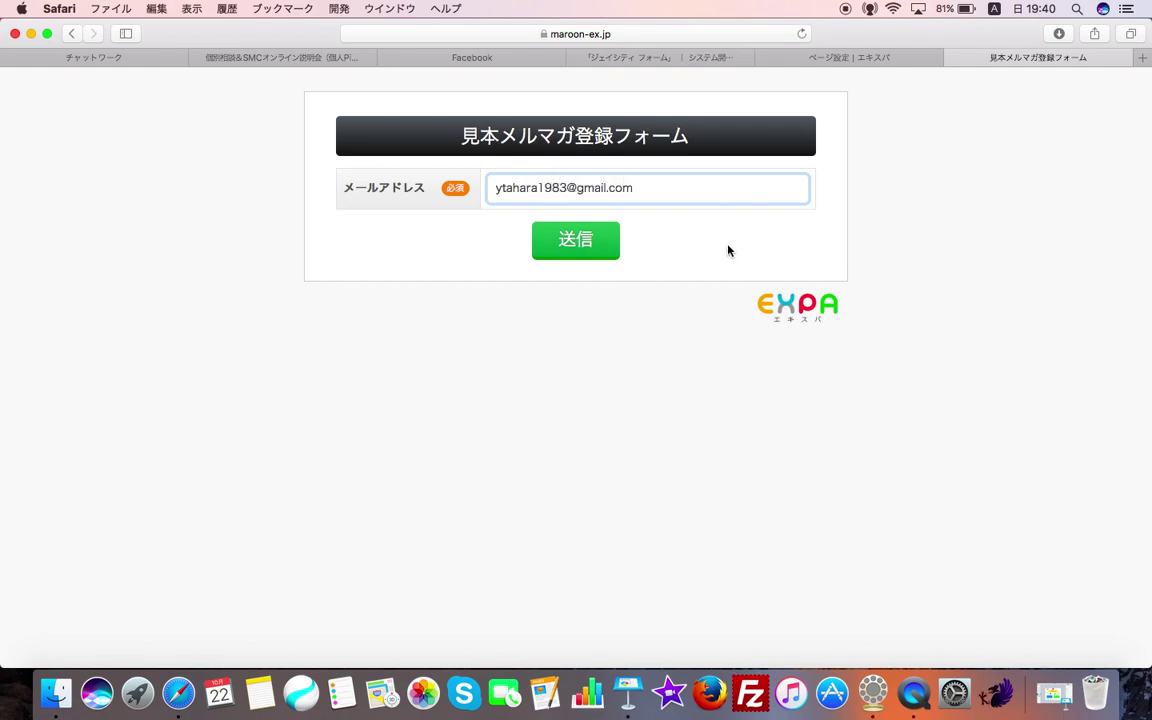
click(578, 239)
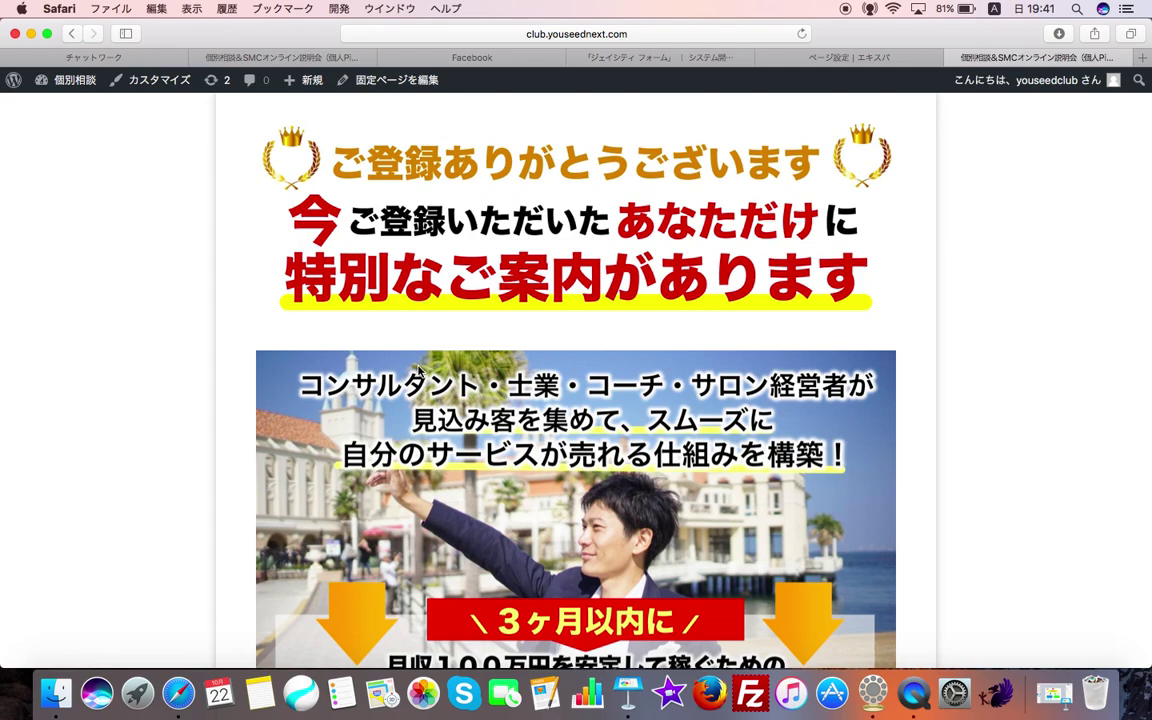
scroll(418, 372, down, 3)
scroll(600, 250, up, 3)
click(804, 62)
scroll(548, 259, down, 1)
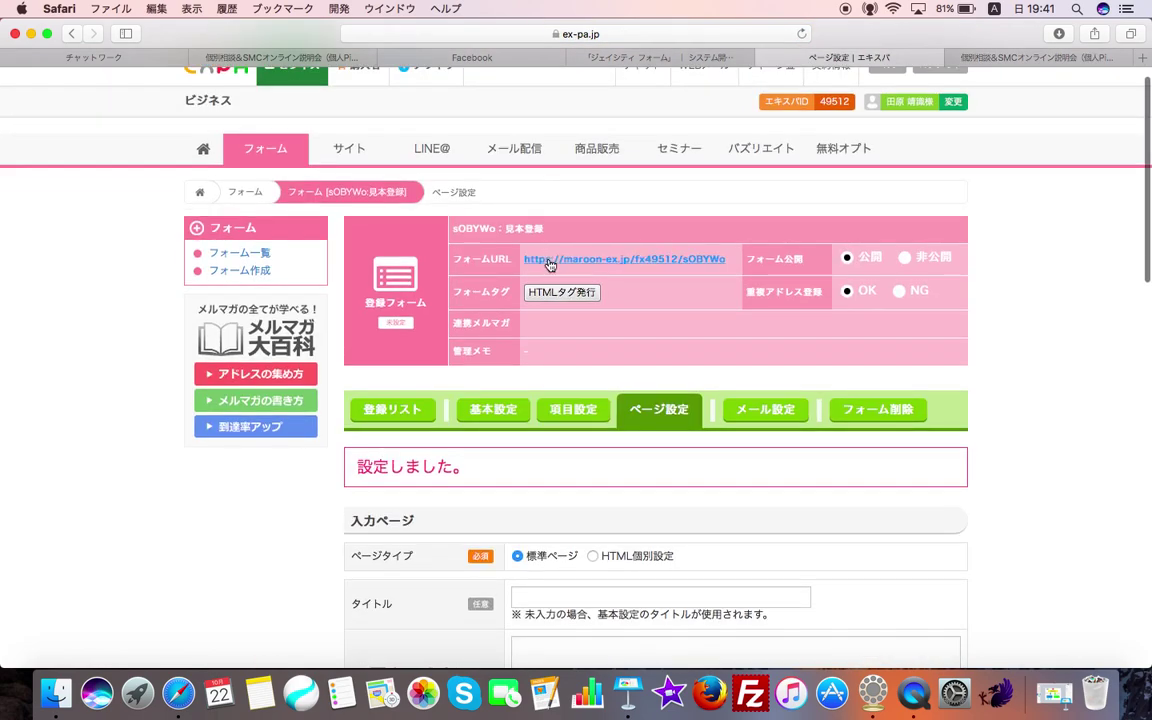
scroll(651, 457, down, 5)
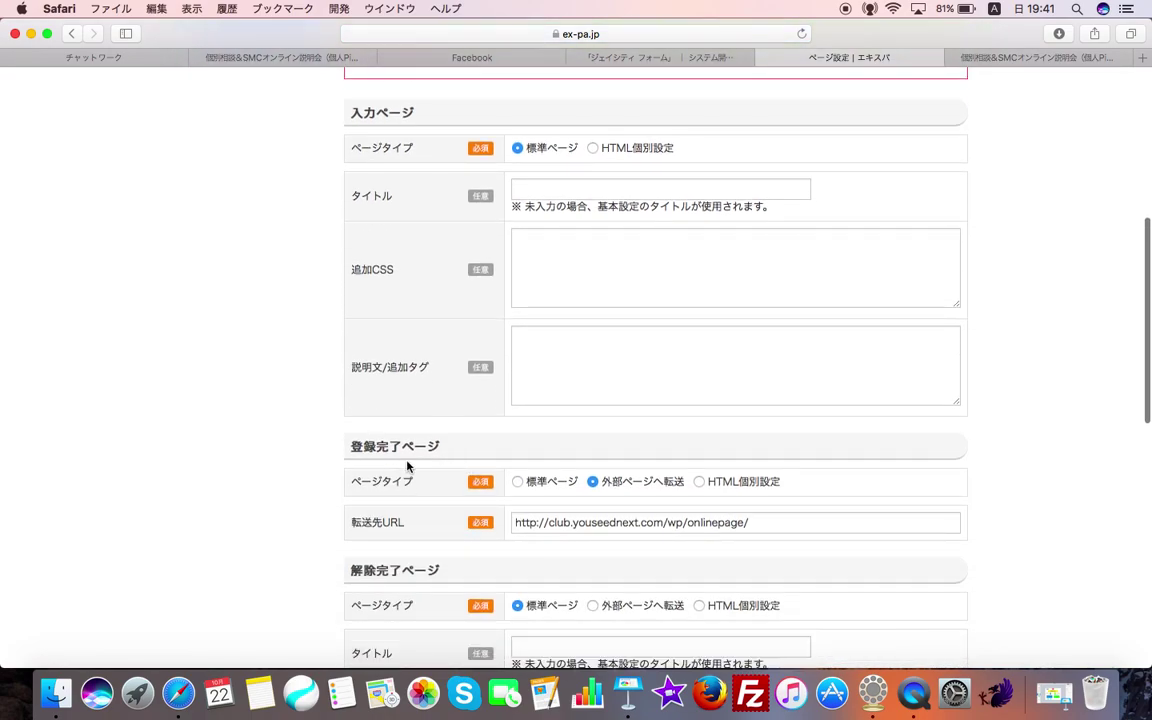
scroll(368, 420, down, 1)
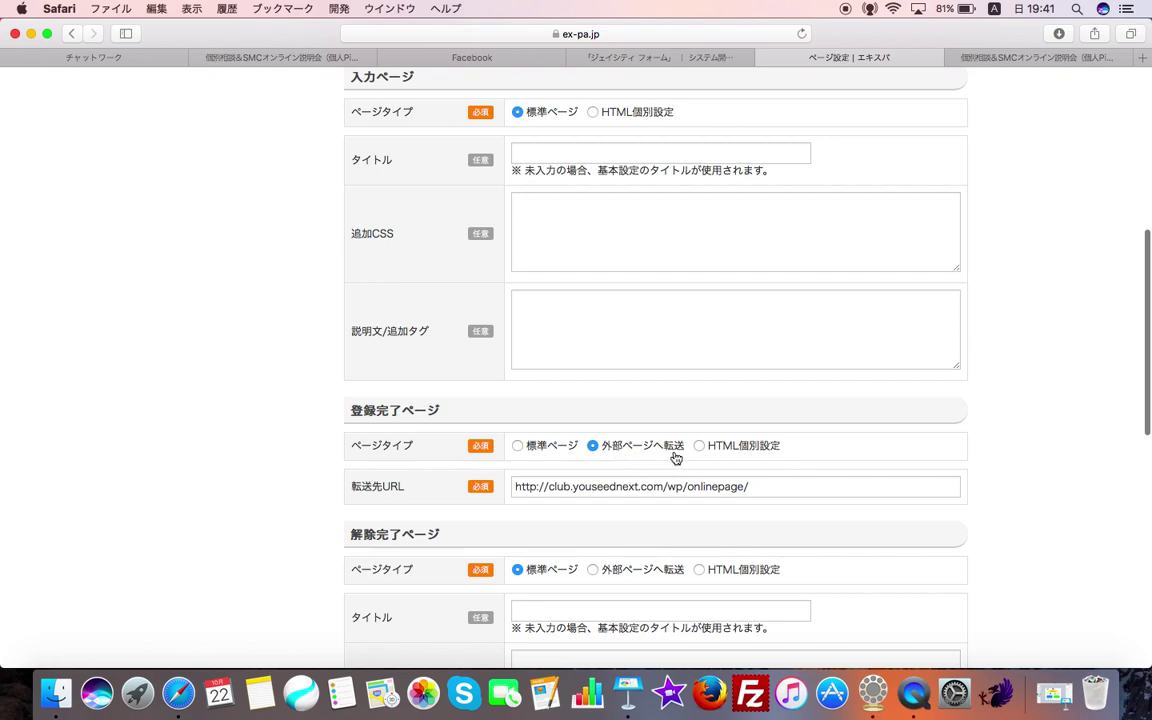
scroll(620, 455, down, 1)
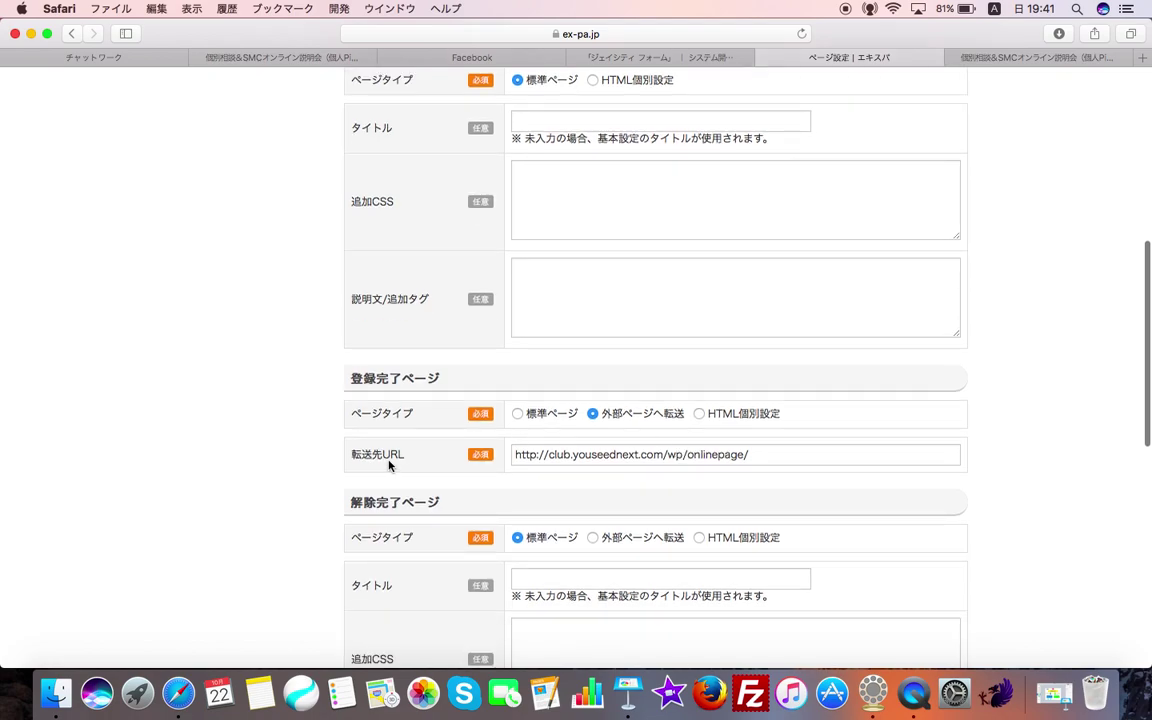
key(Return)
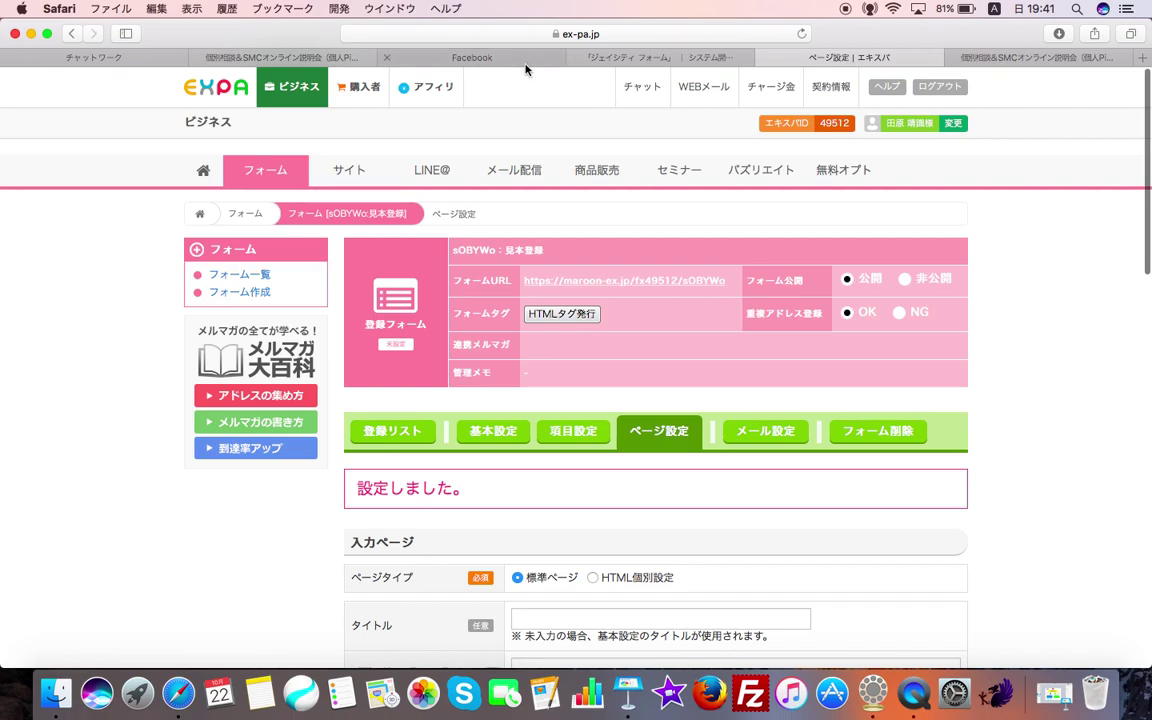
click(636, 58)
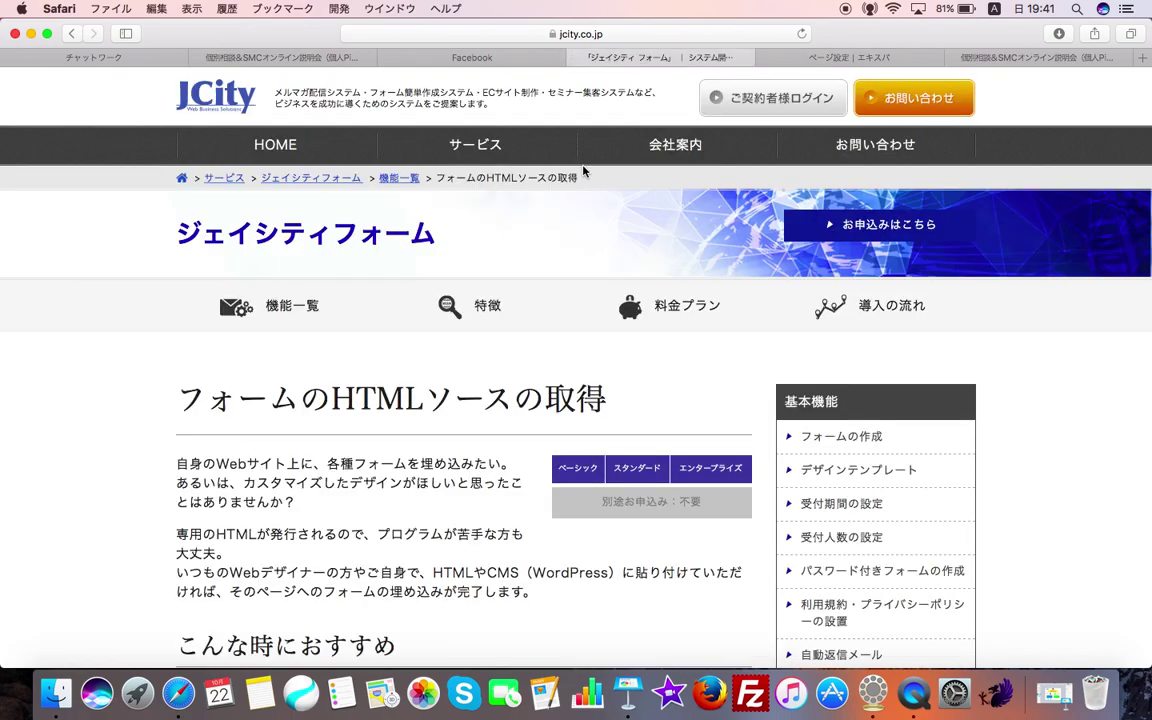
click(850, 58)
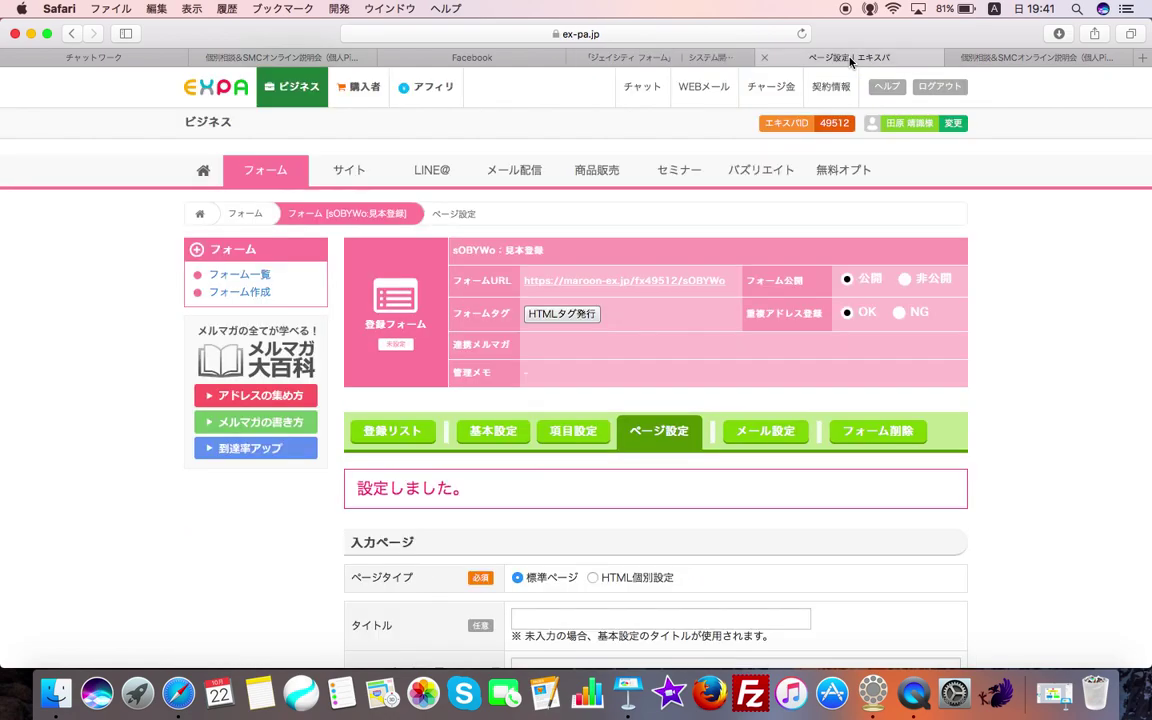